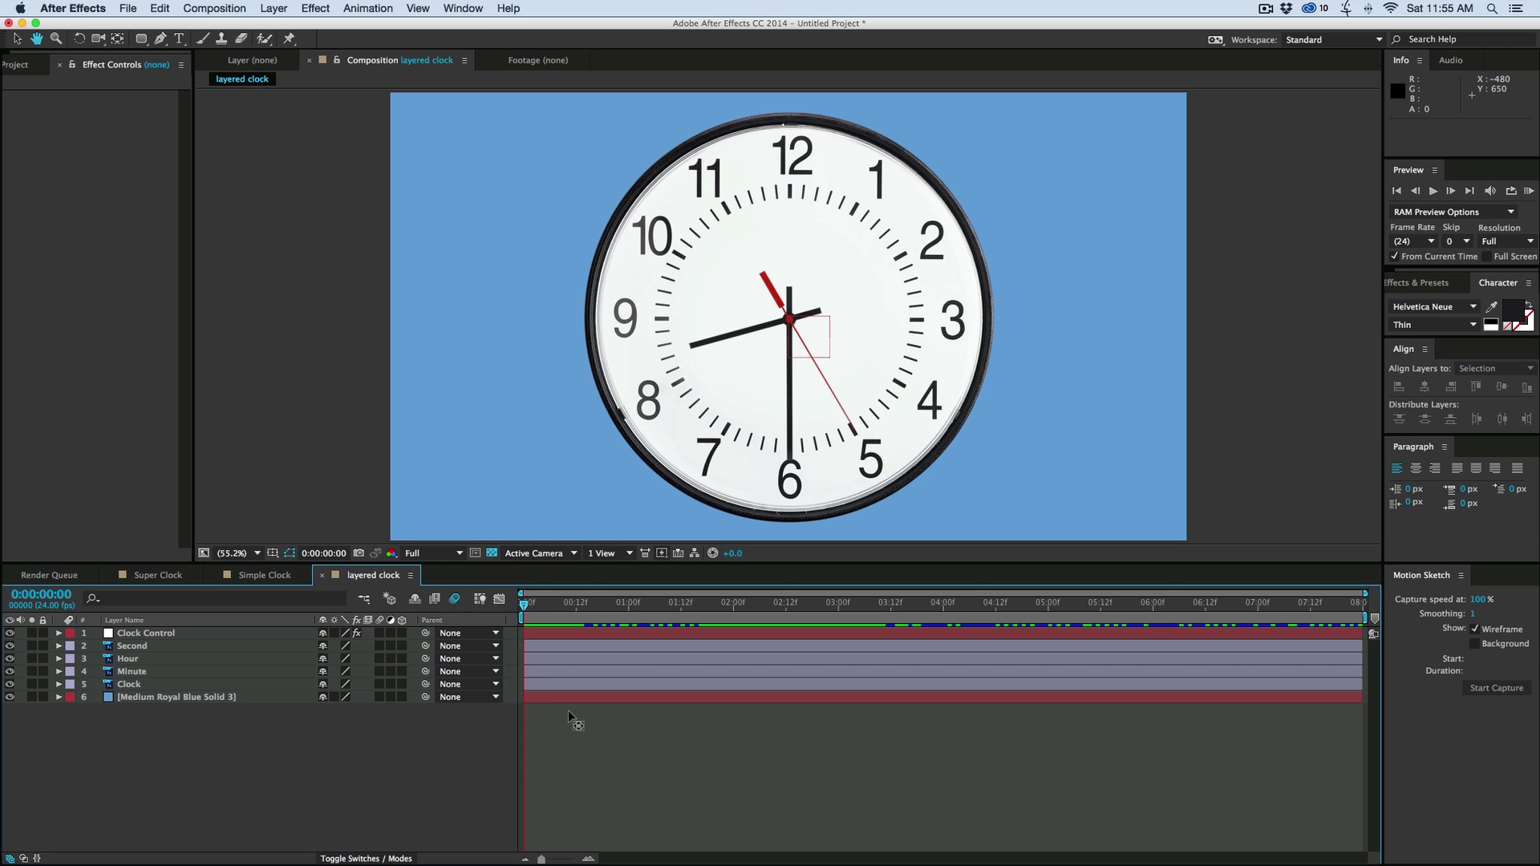
Step: Preview the layered clock animation and set the Clock Control sliders to Hours 3, Minutes 25 and Seconds 12
key(space)
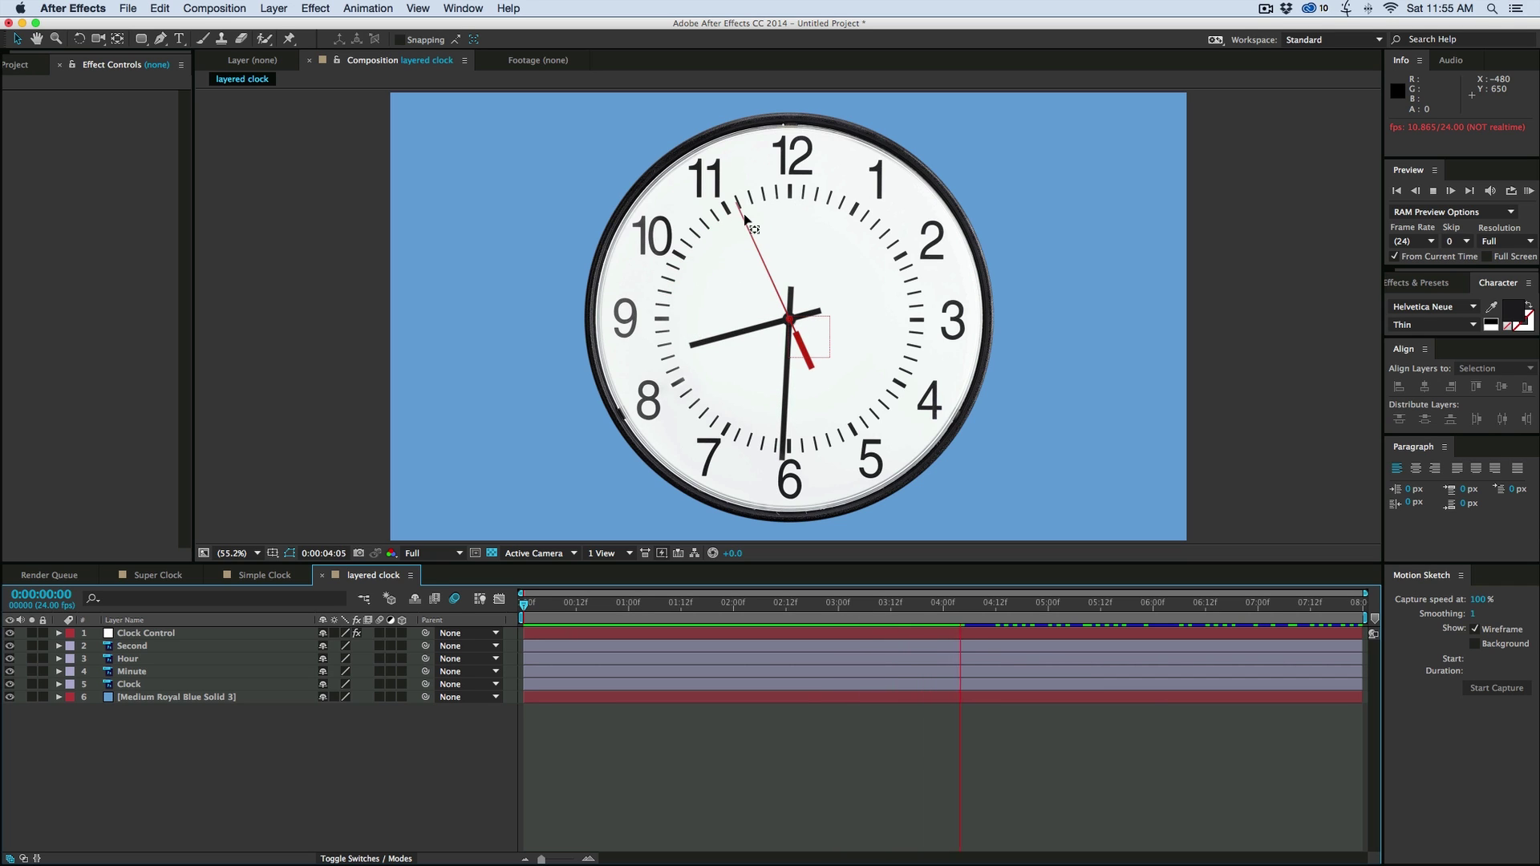
key(space)
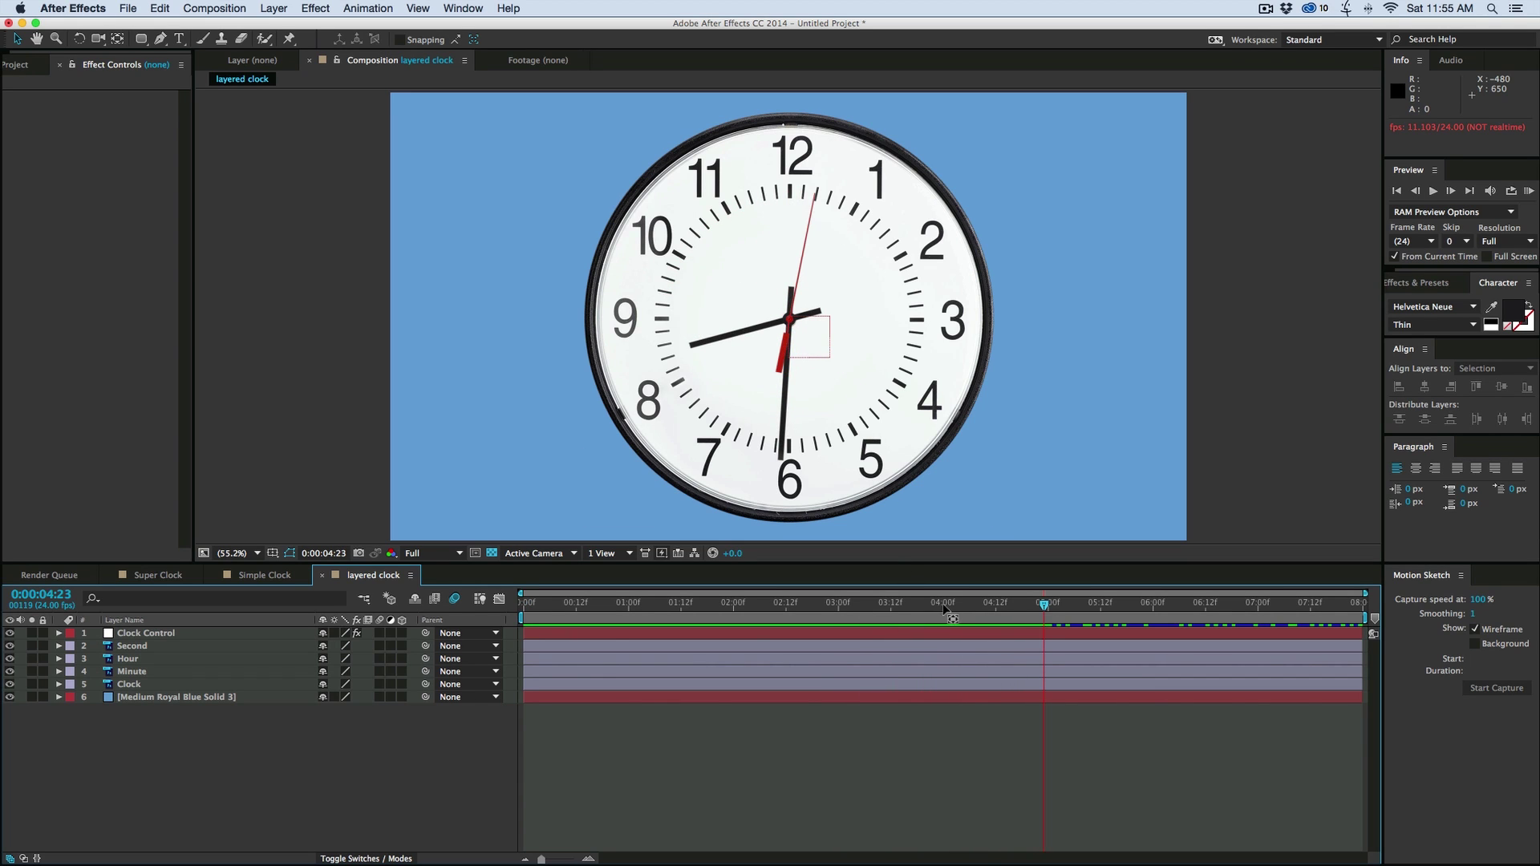
click(180, 635)
click(119, 110)
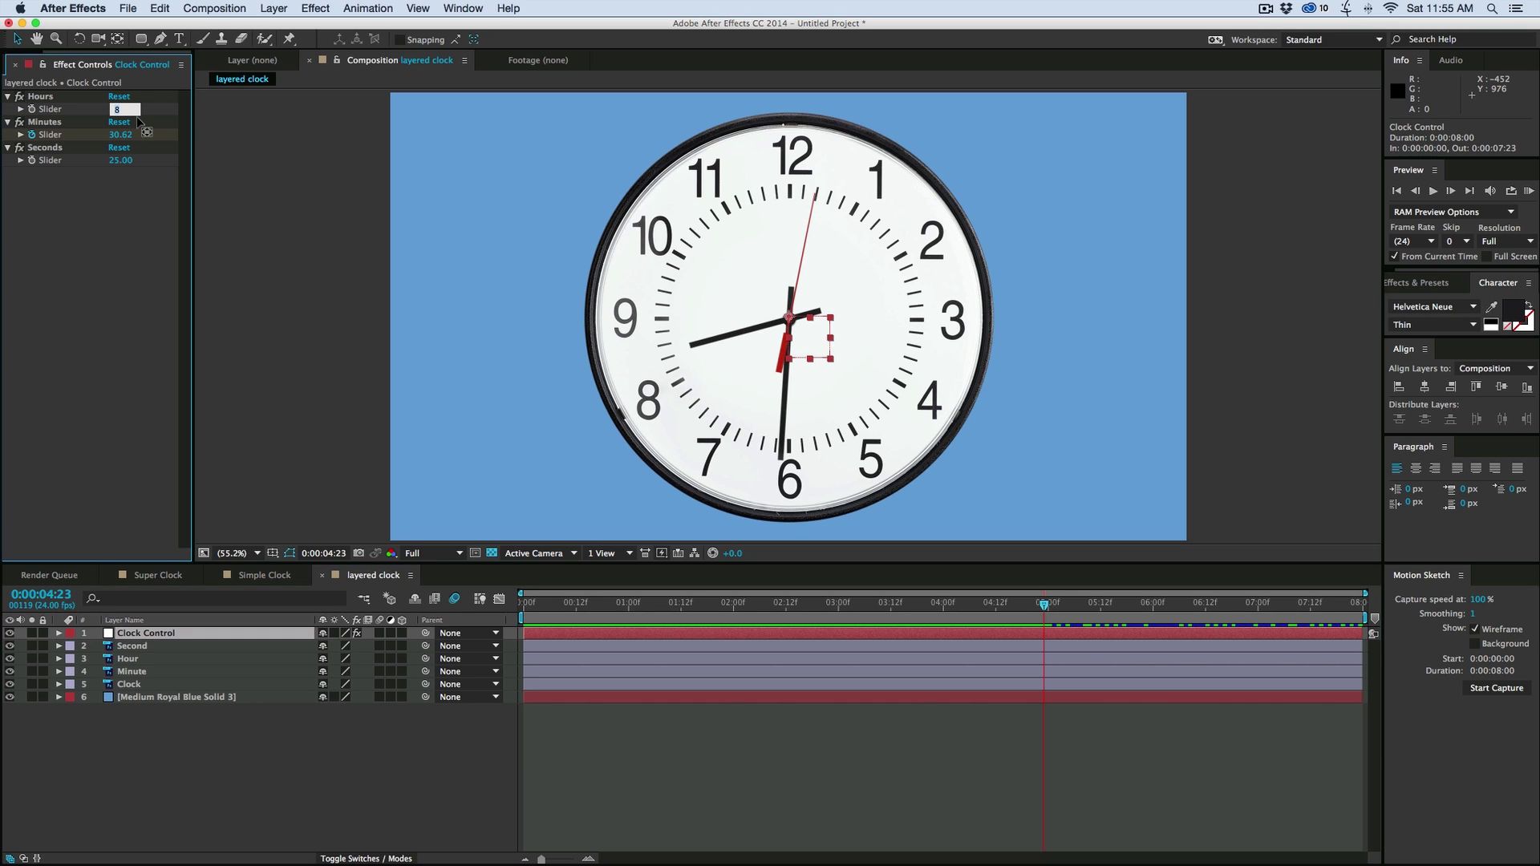
text(3)
click(121, 134)
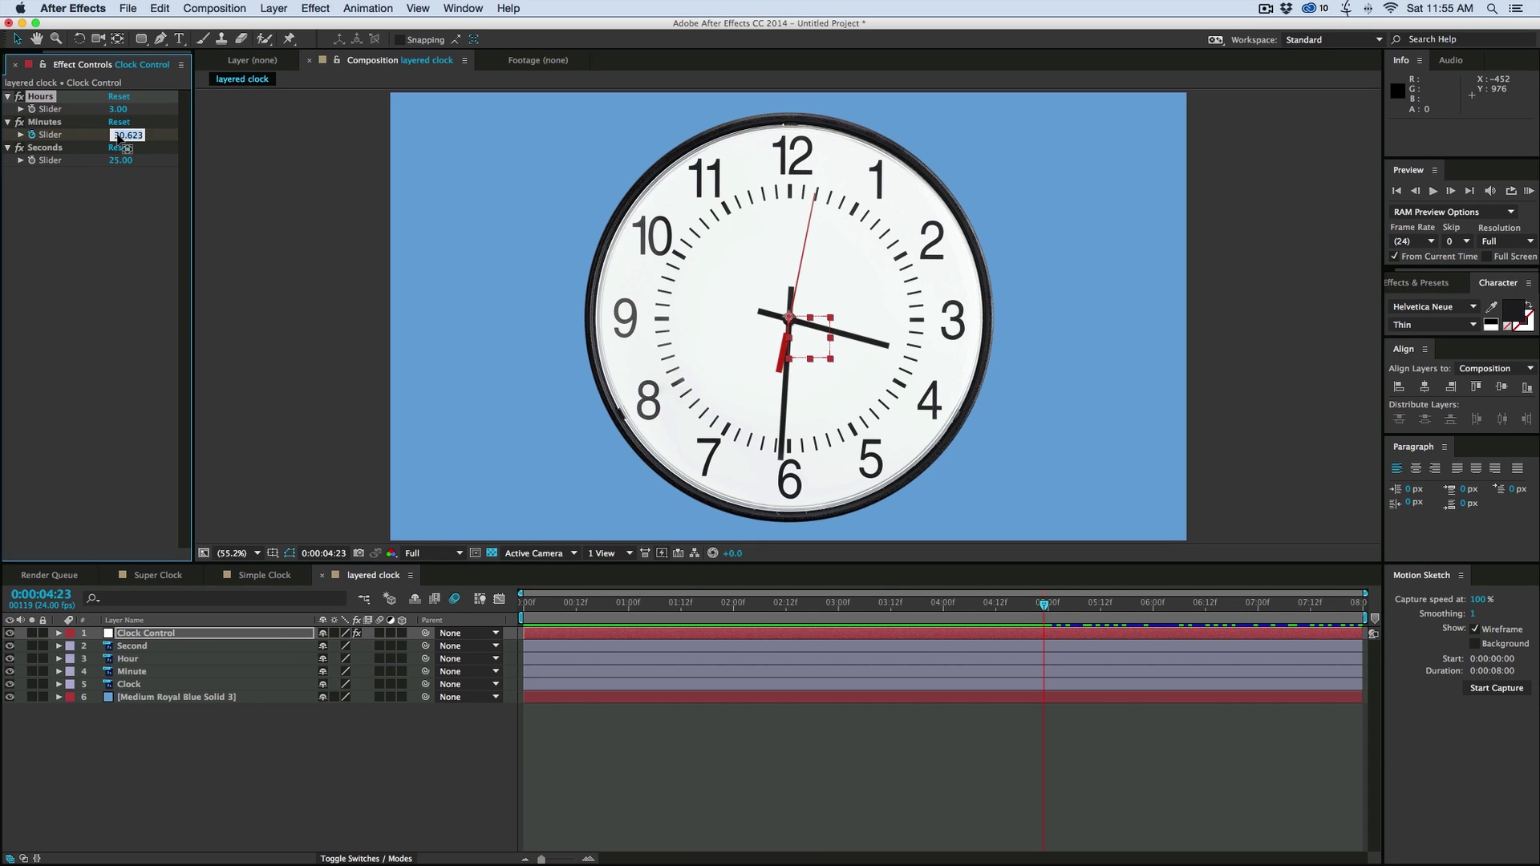
text(25)
click(118, 160)
text(12)
key(Return)
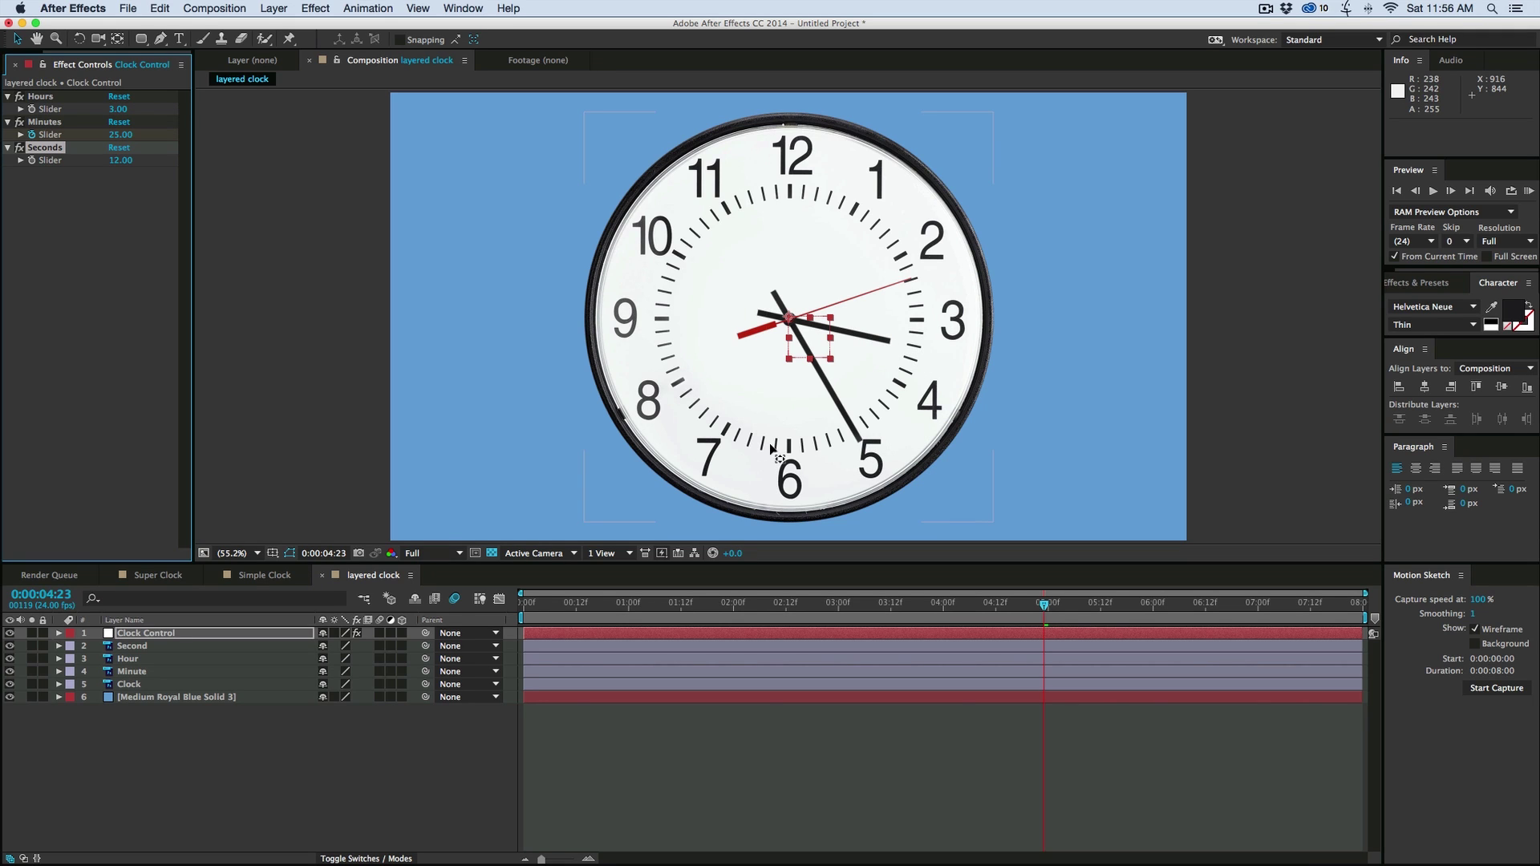
key(F2)
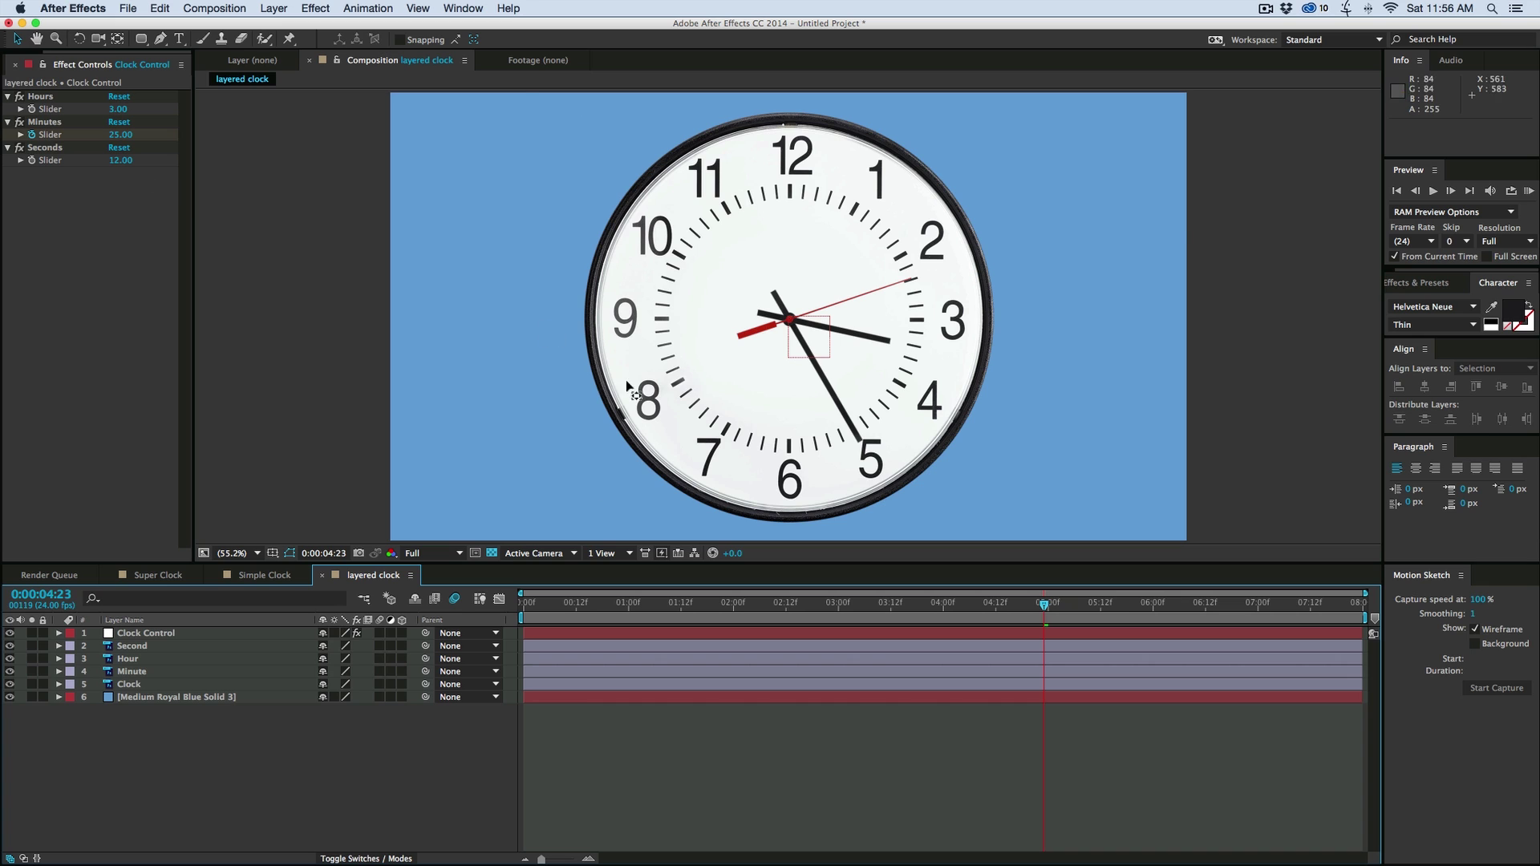
Step: Open the Simple Clock composition and preview its animation from the first frame
click(279, 576)
click(614, 610)
key(Home)
key(space)
key(space)
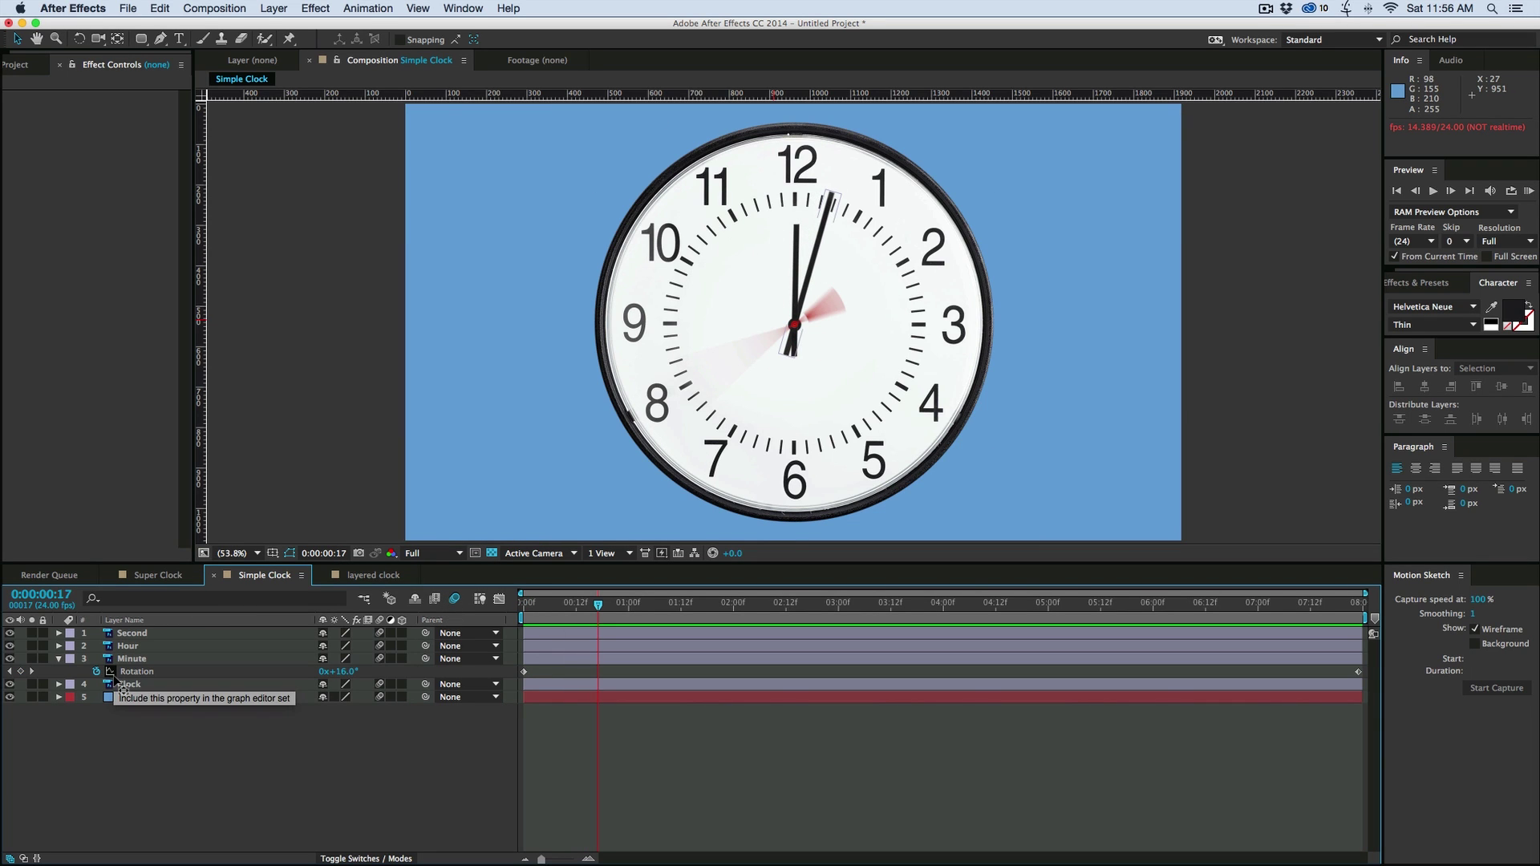
Step: Reveal Rotation on the Second, Hour and Minute layers and remove all of their rotation keyframes and expressions
click(417, 660)
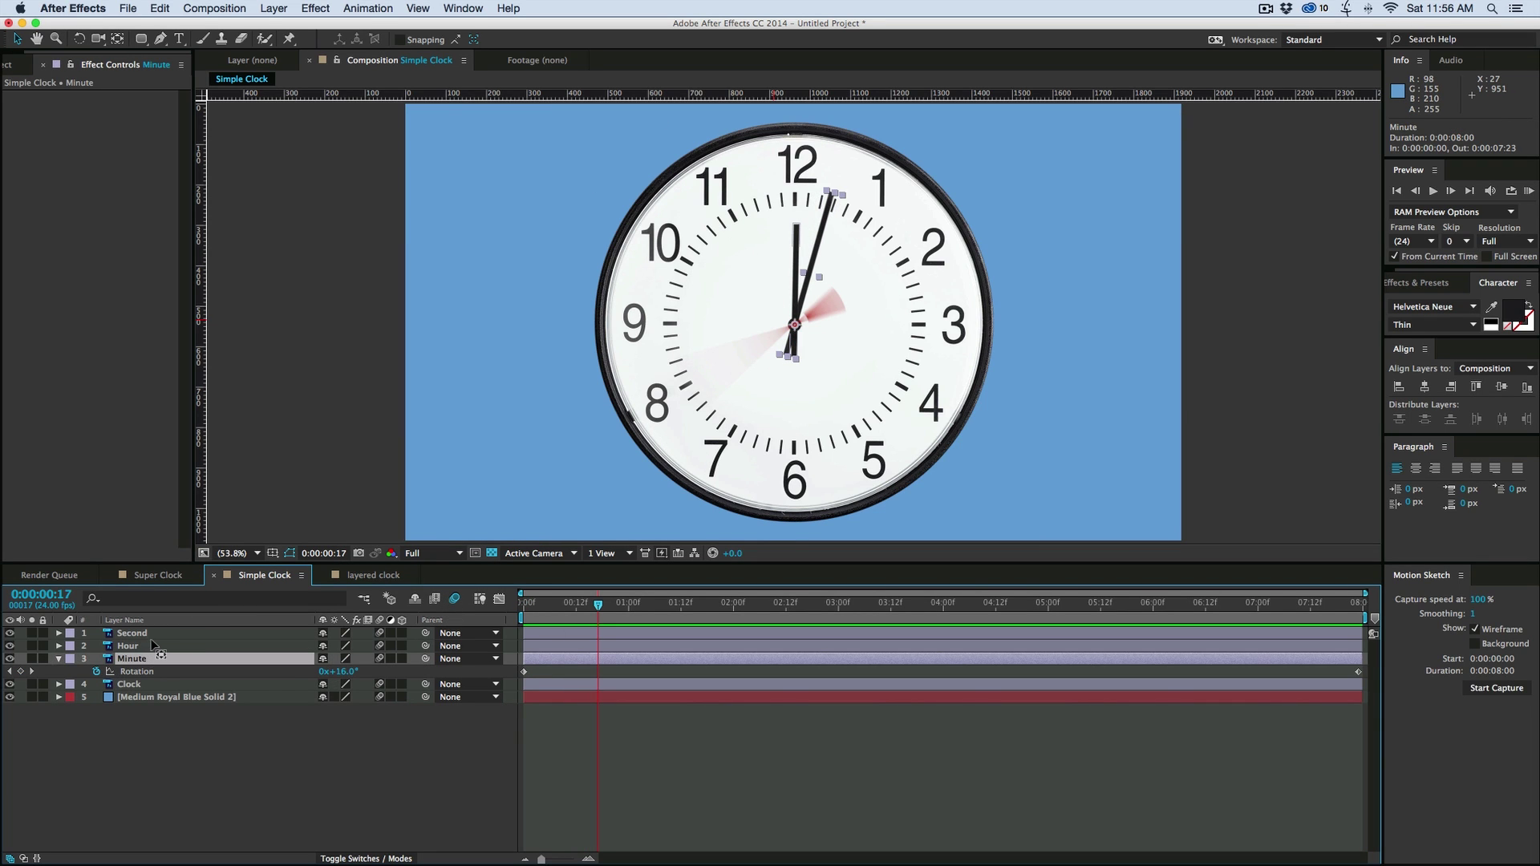
shift+click(133, 634)
key(r)
click(96, 671)
click(96, 646)
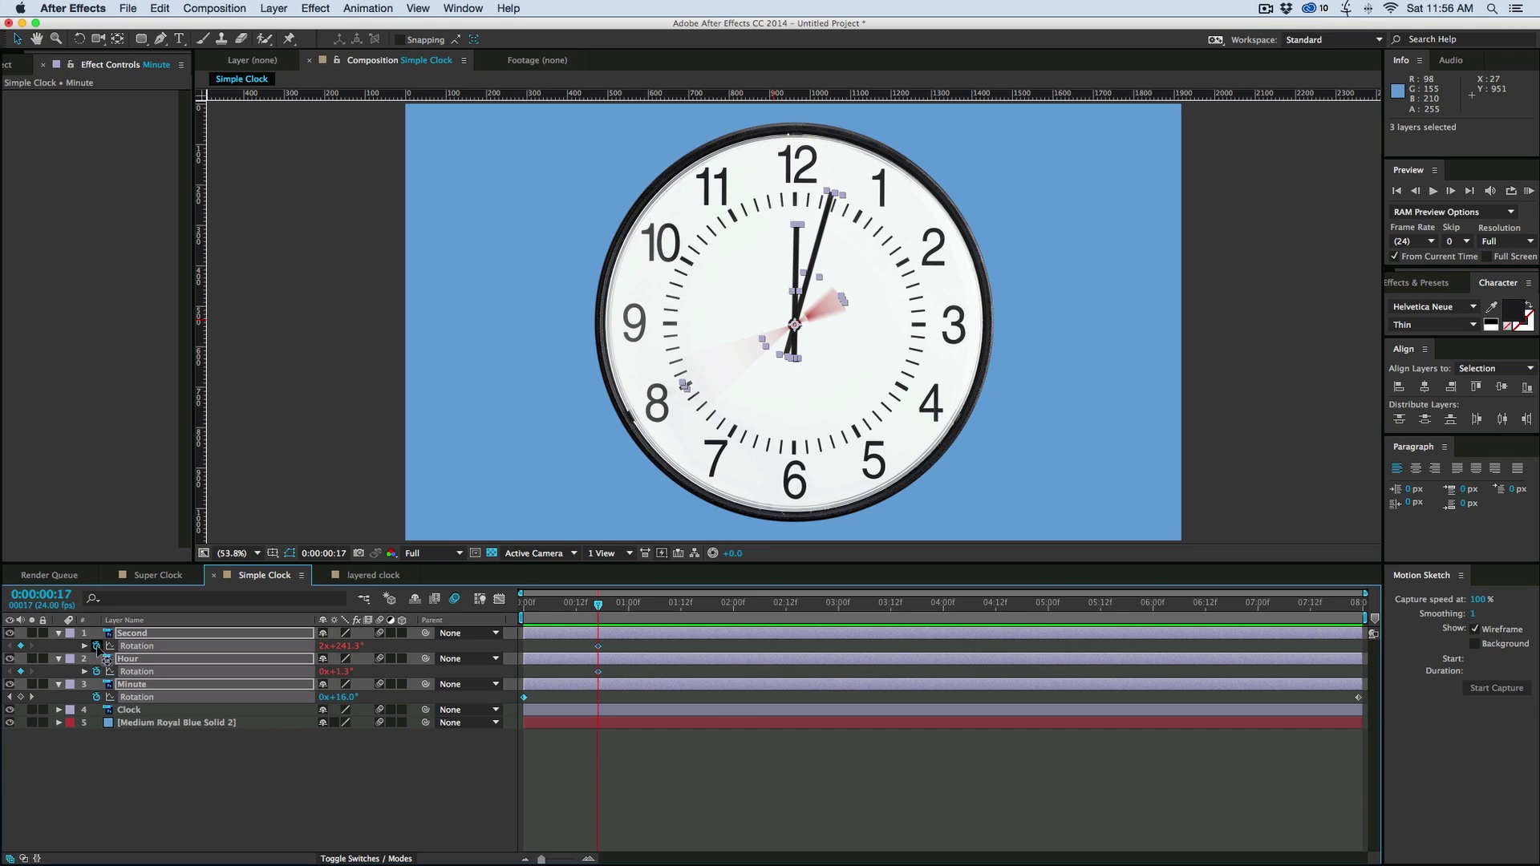
click(96, 646)
click(96, 671)
click(96, 697)
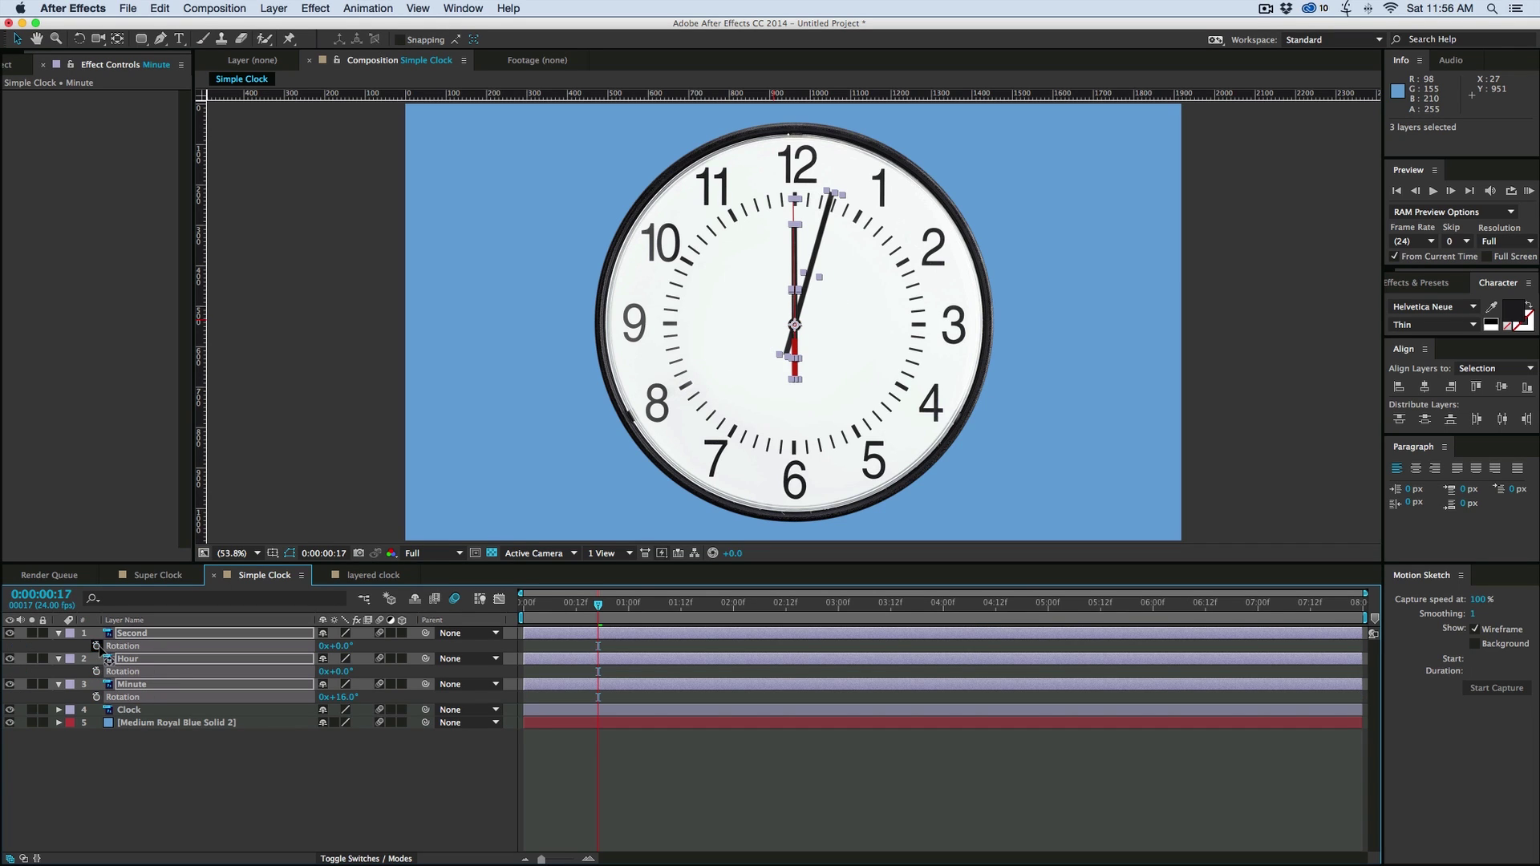
click(681, 824)
Step: Return to the first frame and reset the Minute layer's rotation to 0°
drag(598, 606, 415, 620)
drag(346, 697, 332, 697)
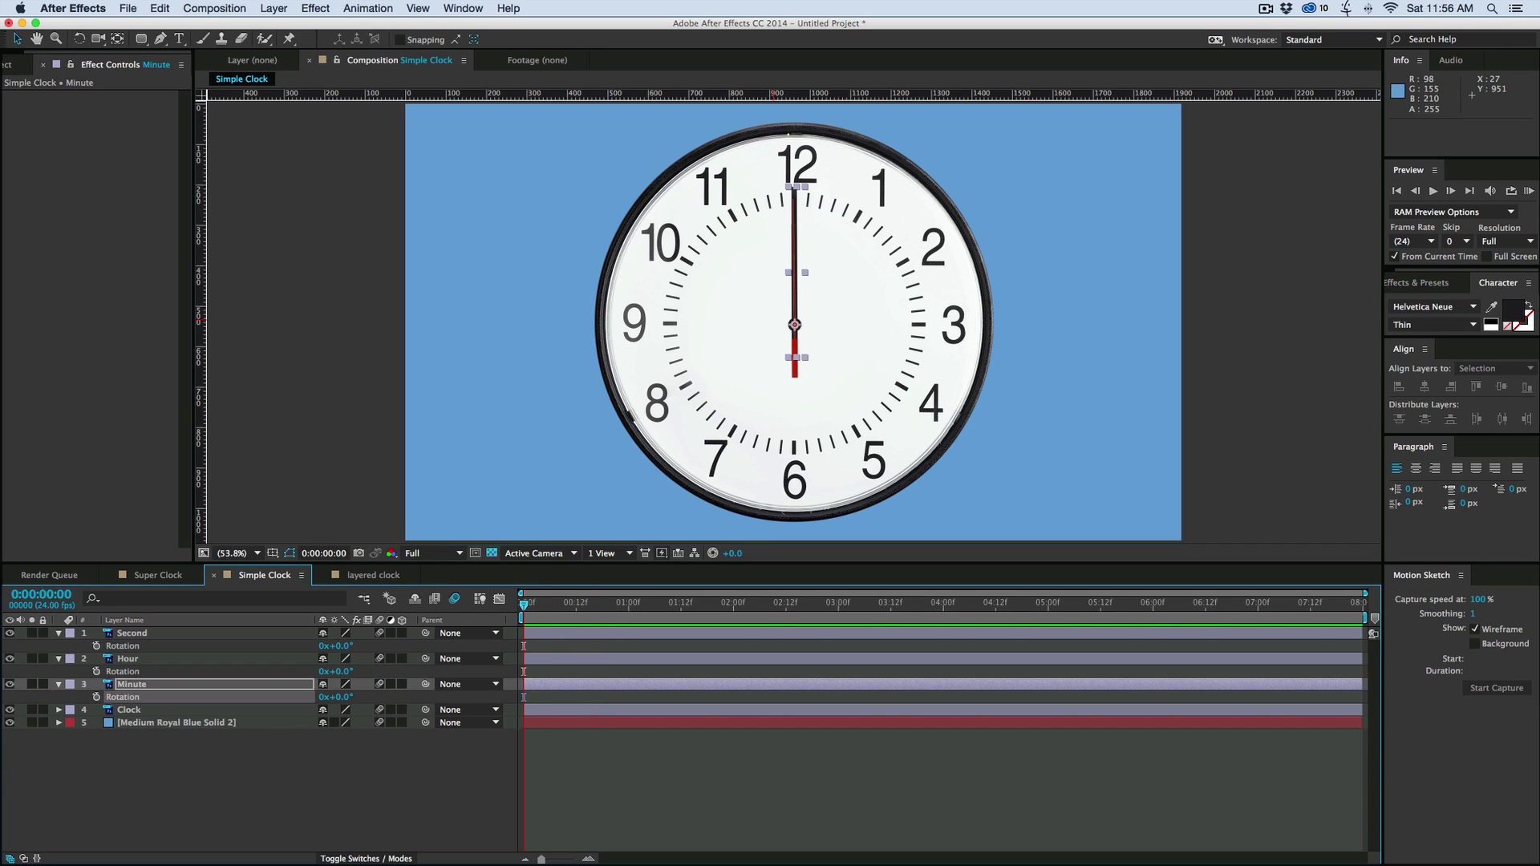
click(711, 730)
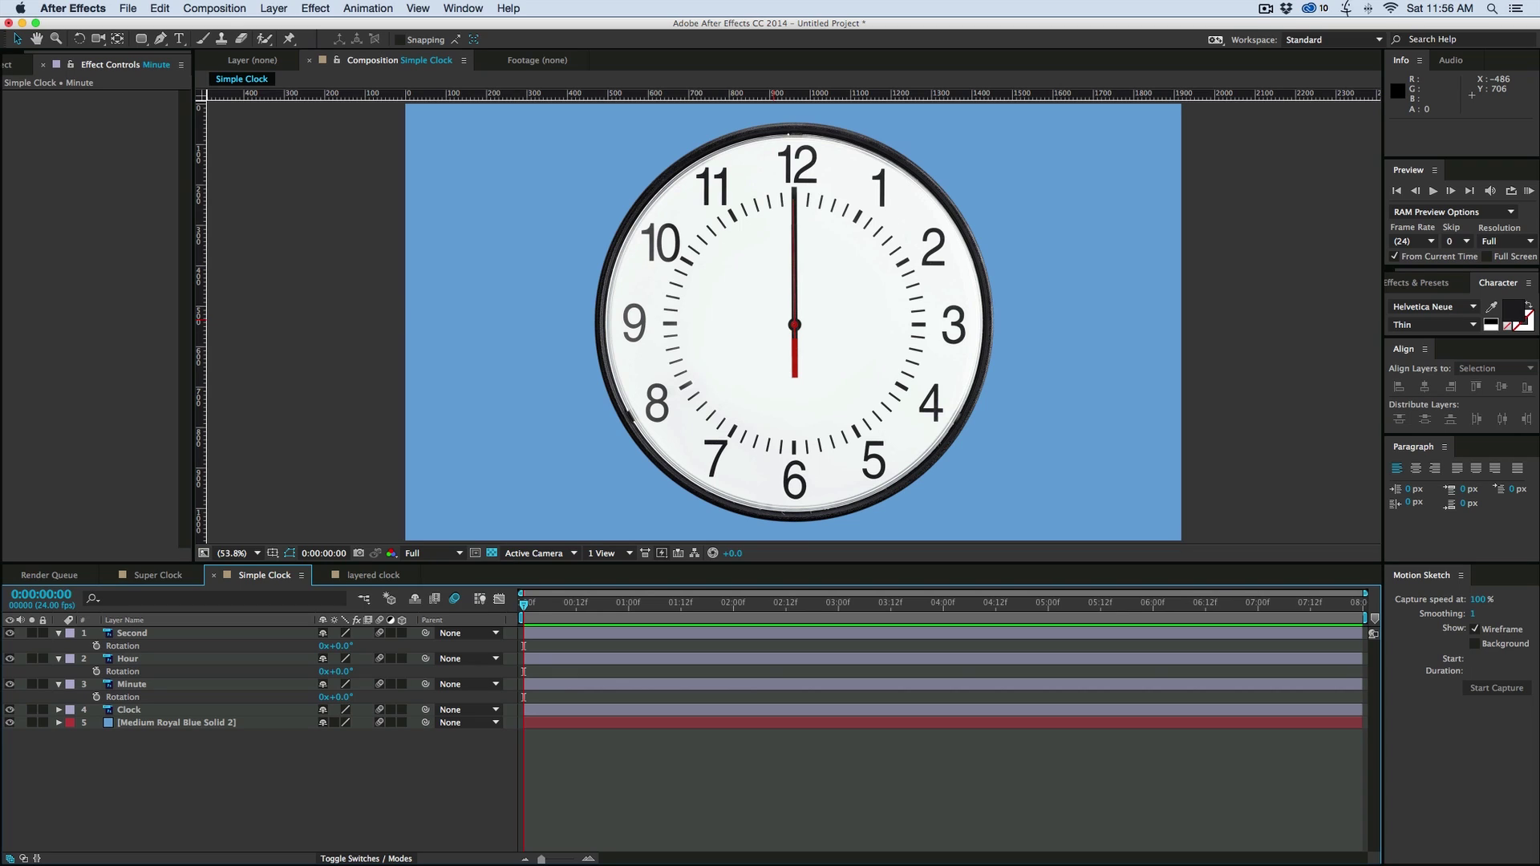
key(super+Tab)
drag(226, 292, 178, 745)
drag(389, 783, 487, 656)
click(184, 634)
click(223, 763)
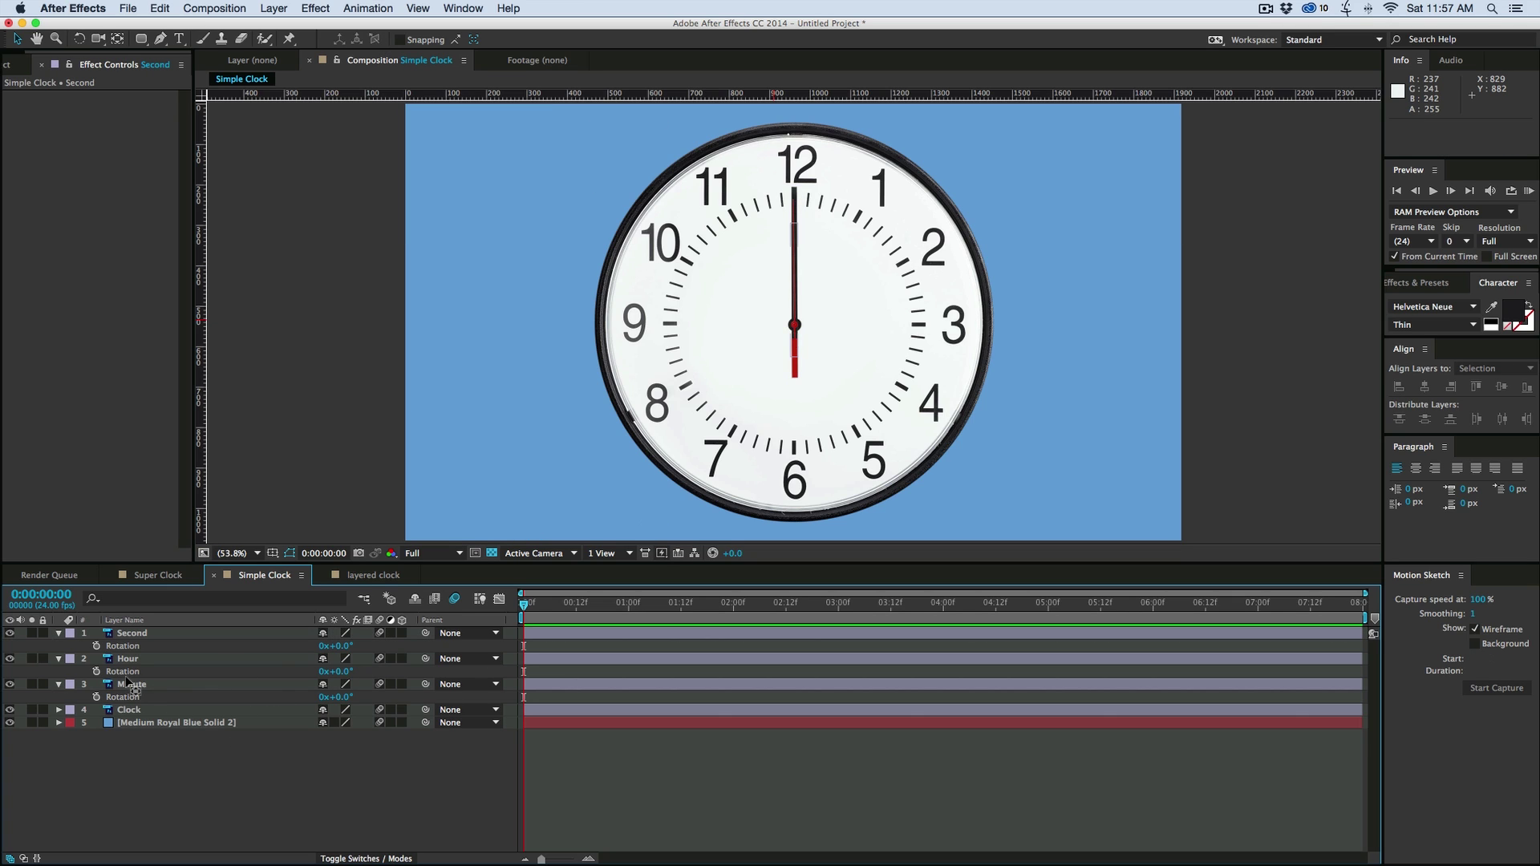
drag(172, 686, 158, 666)
click(156, 658)
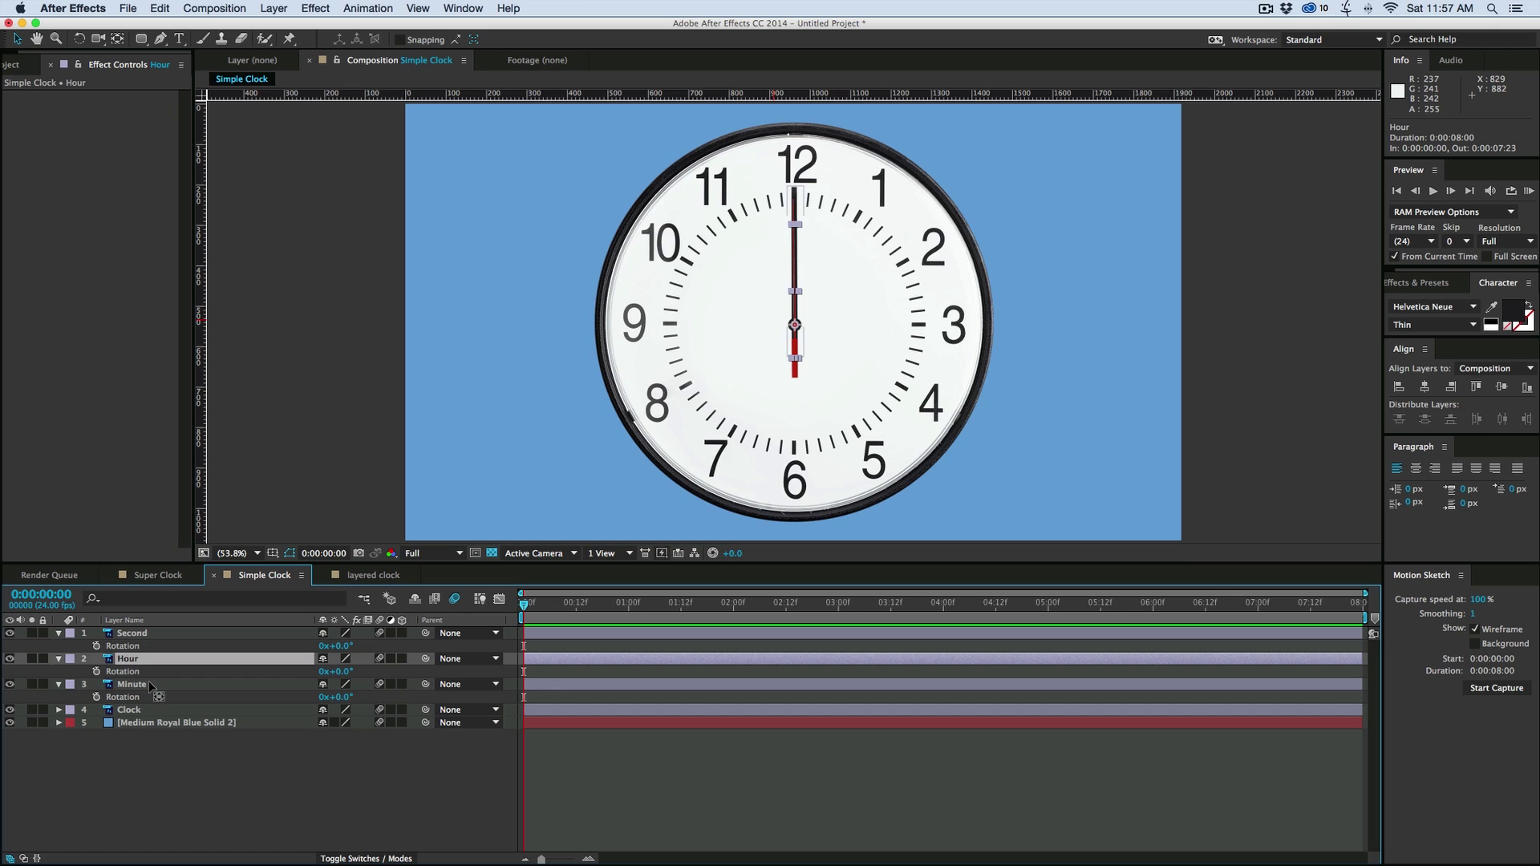
click(152, 685)
click(154, 633)
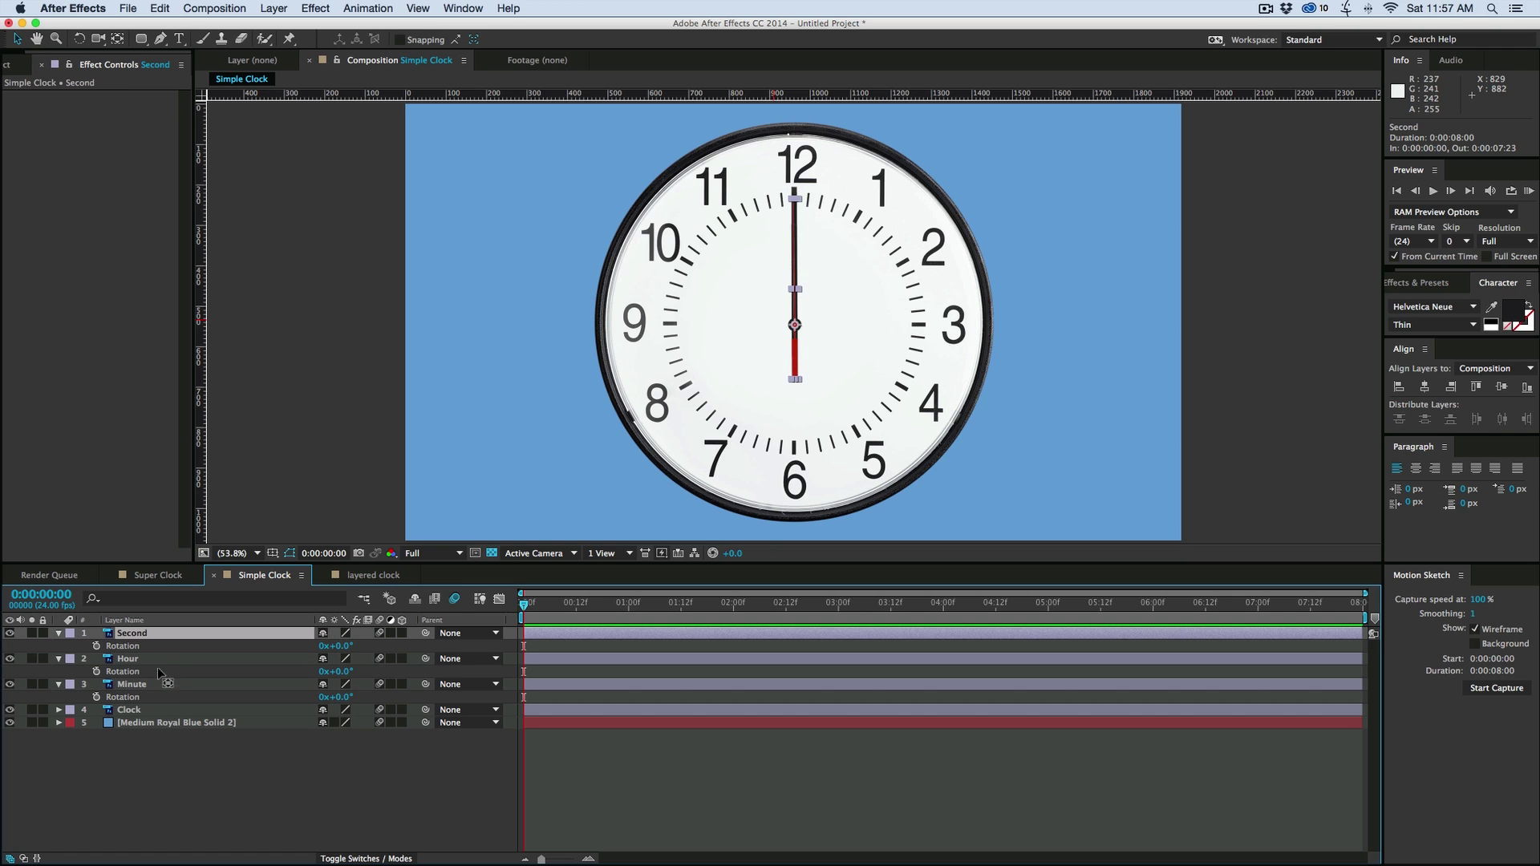
click(154, 684)
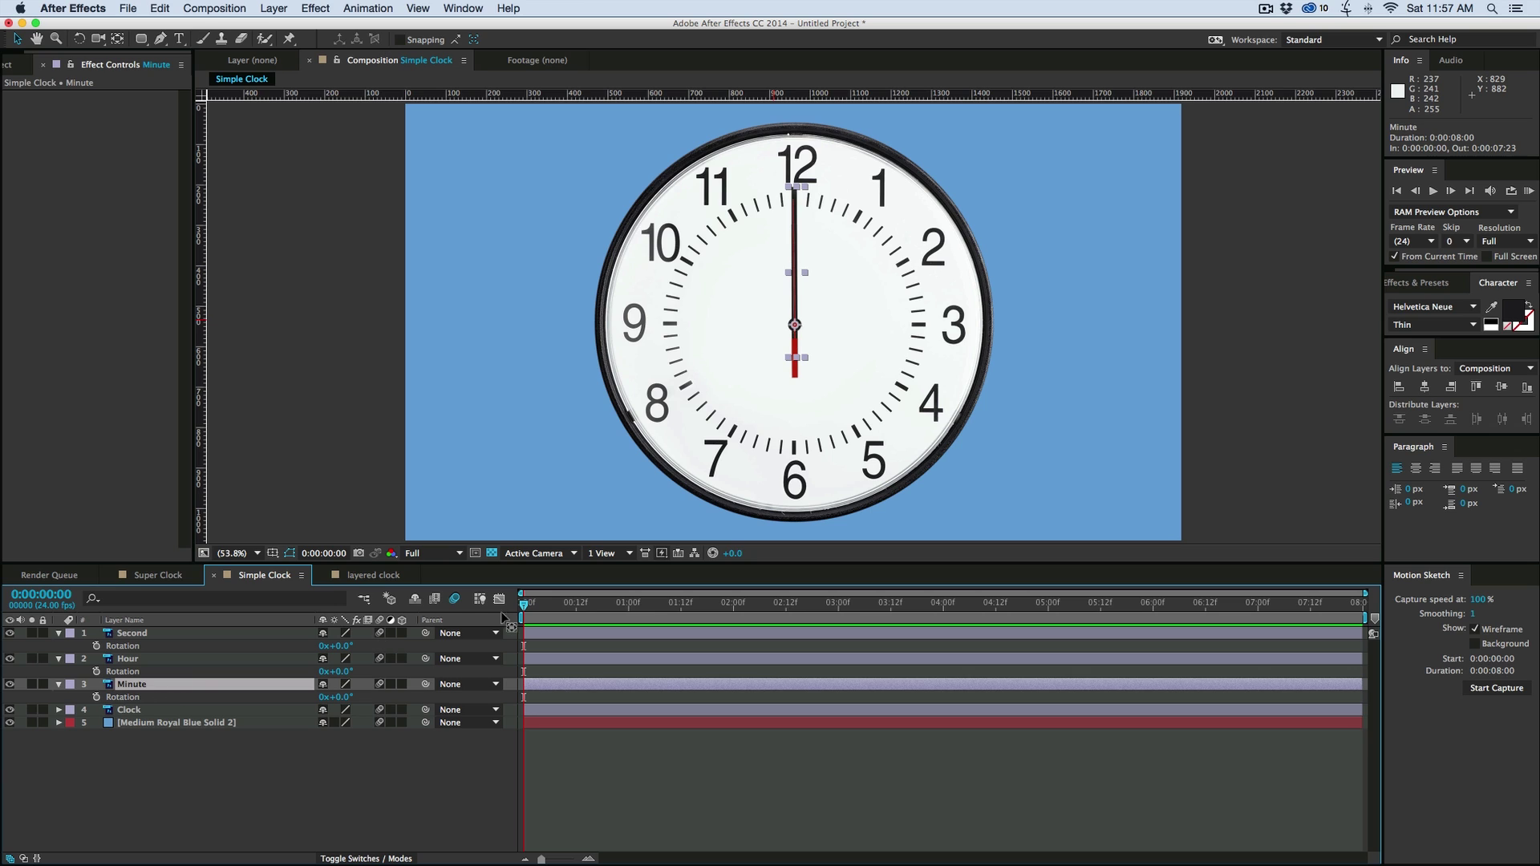
click(159, 660)
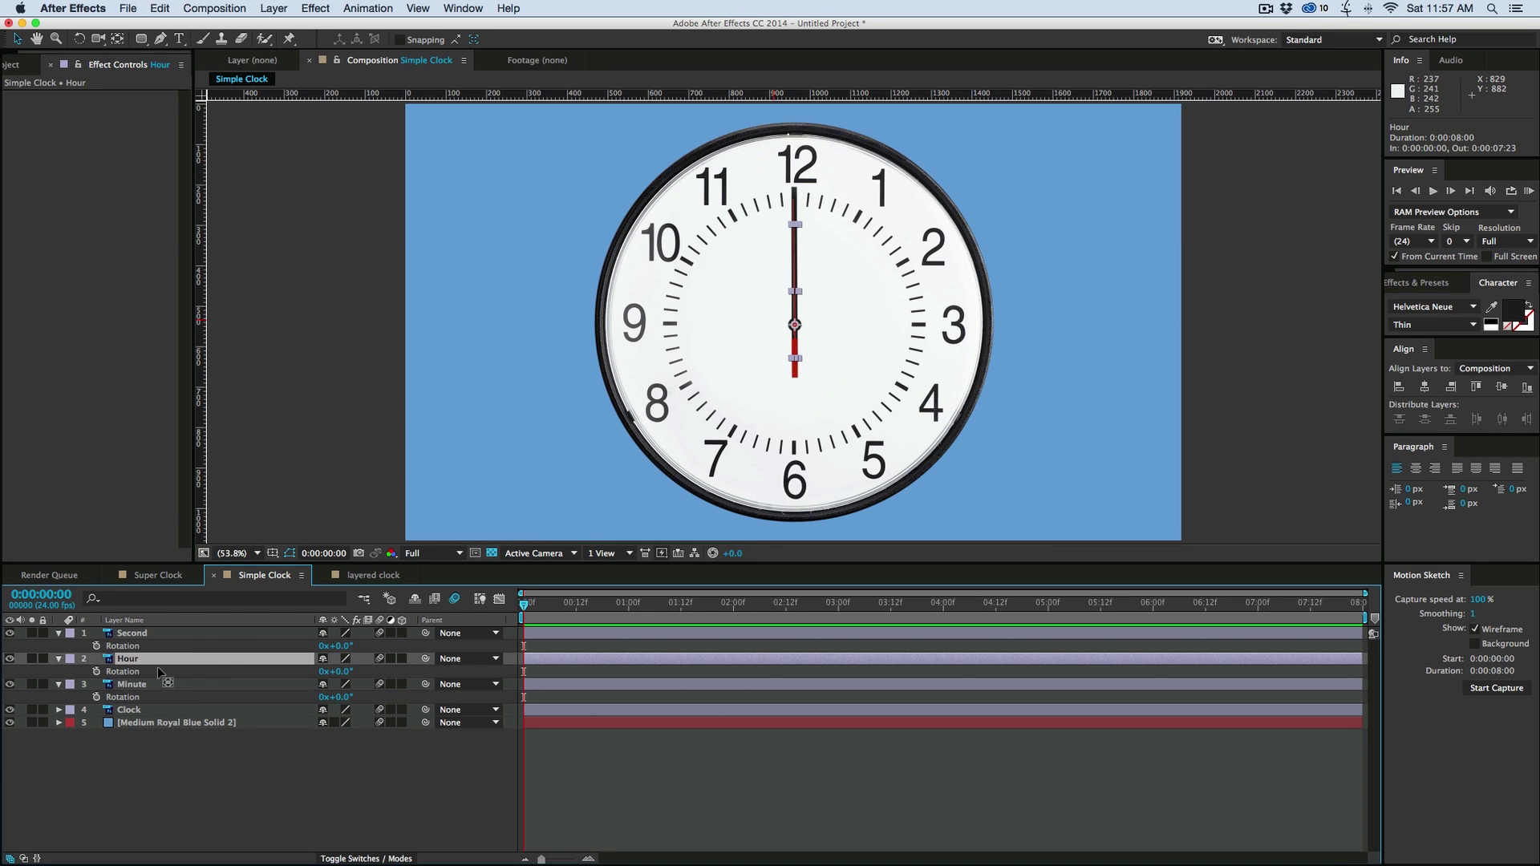
click(160, 633)
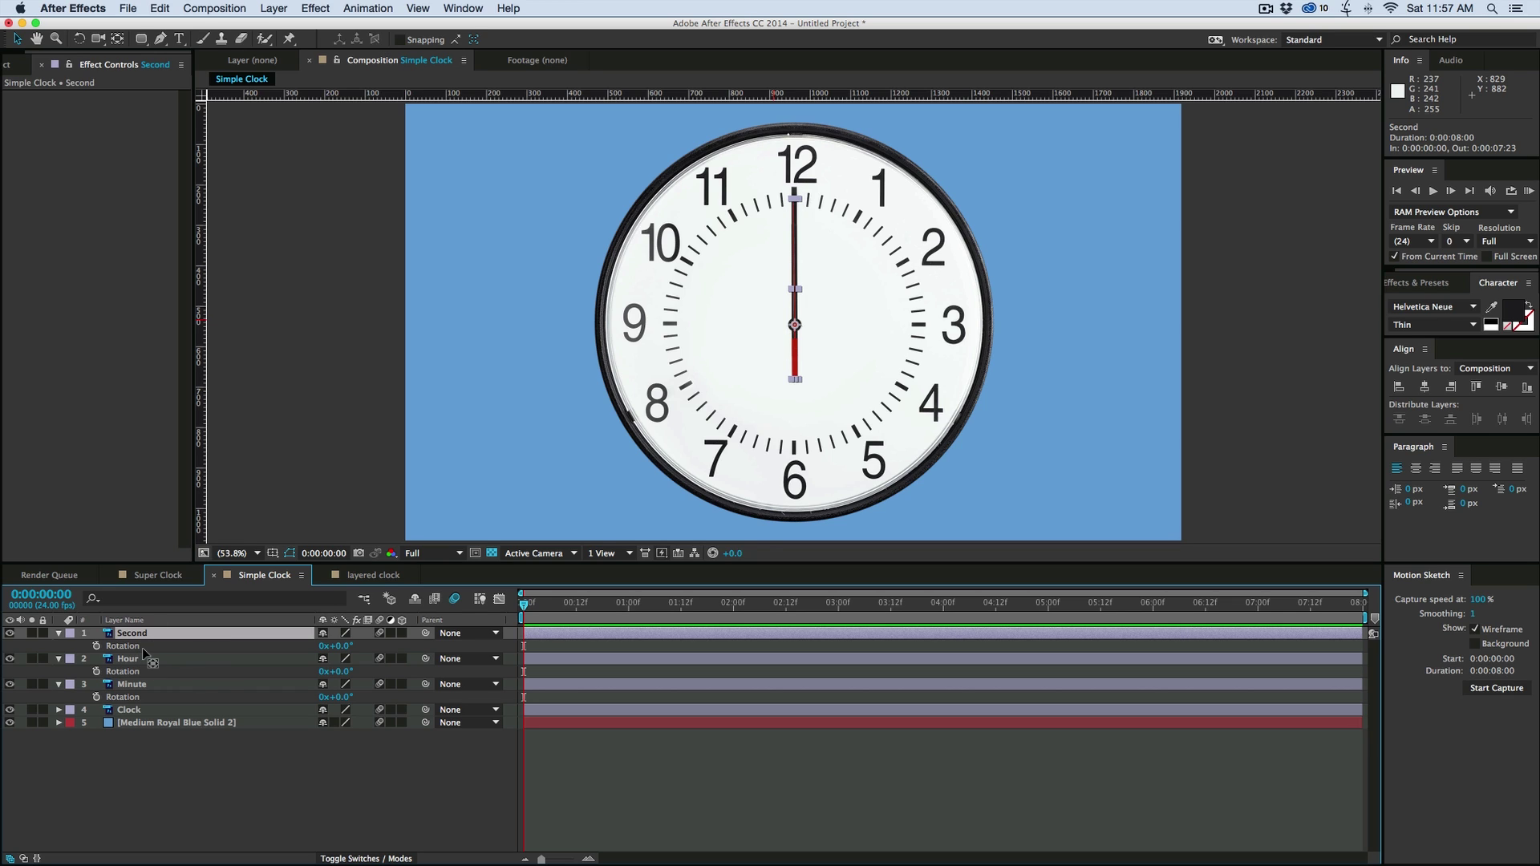
click(149, 659)
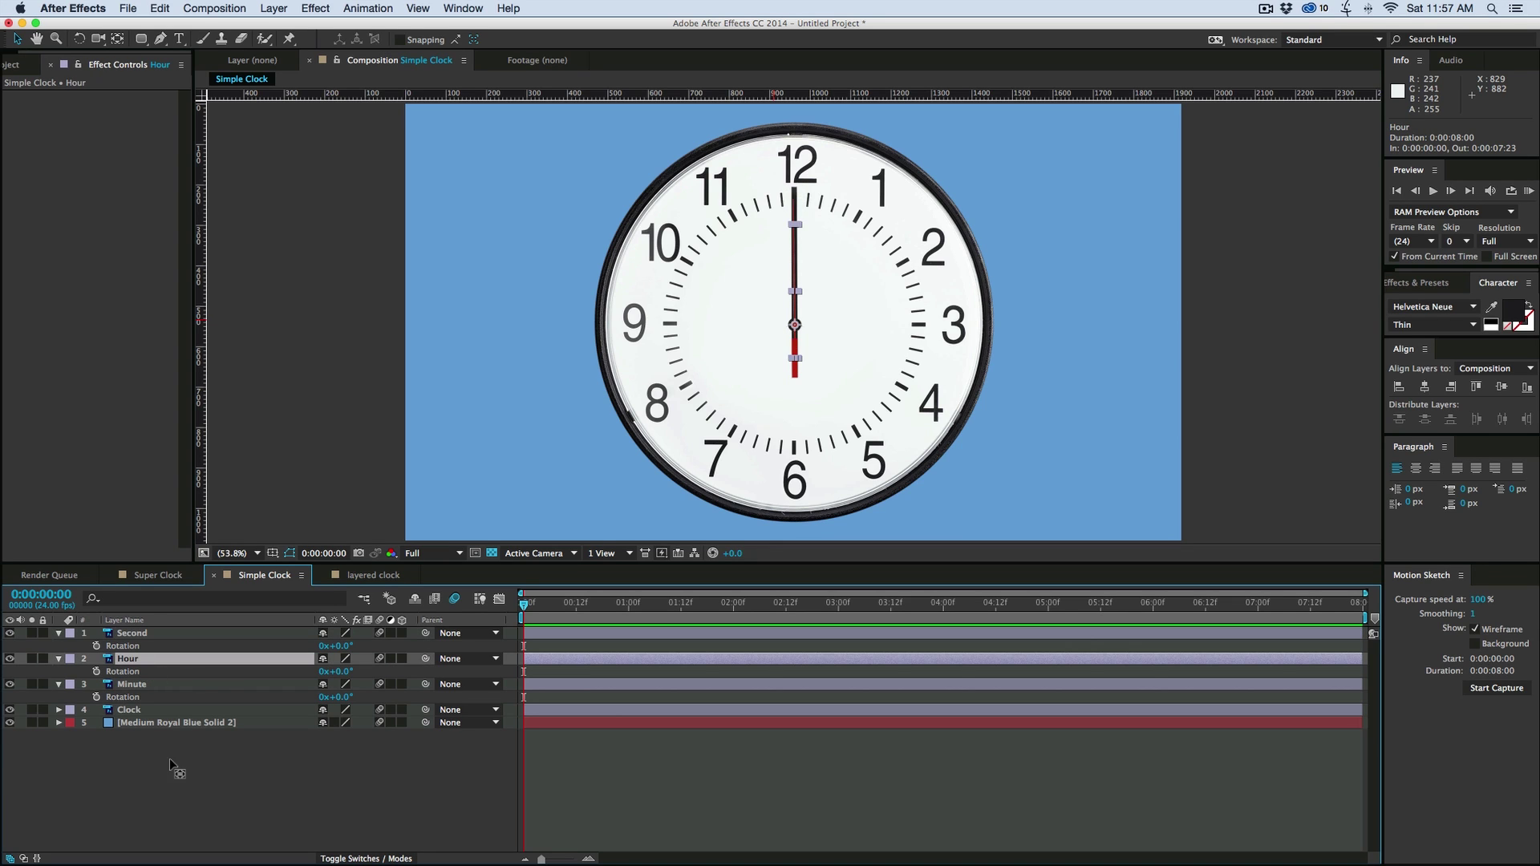
click(170, 687)
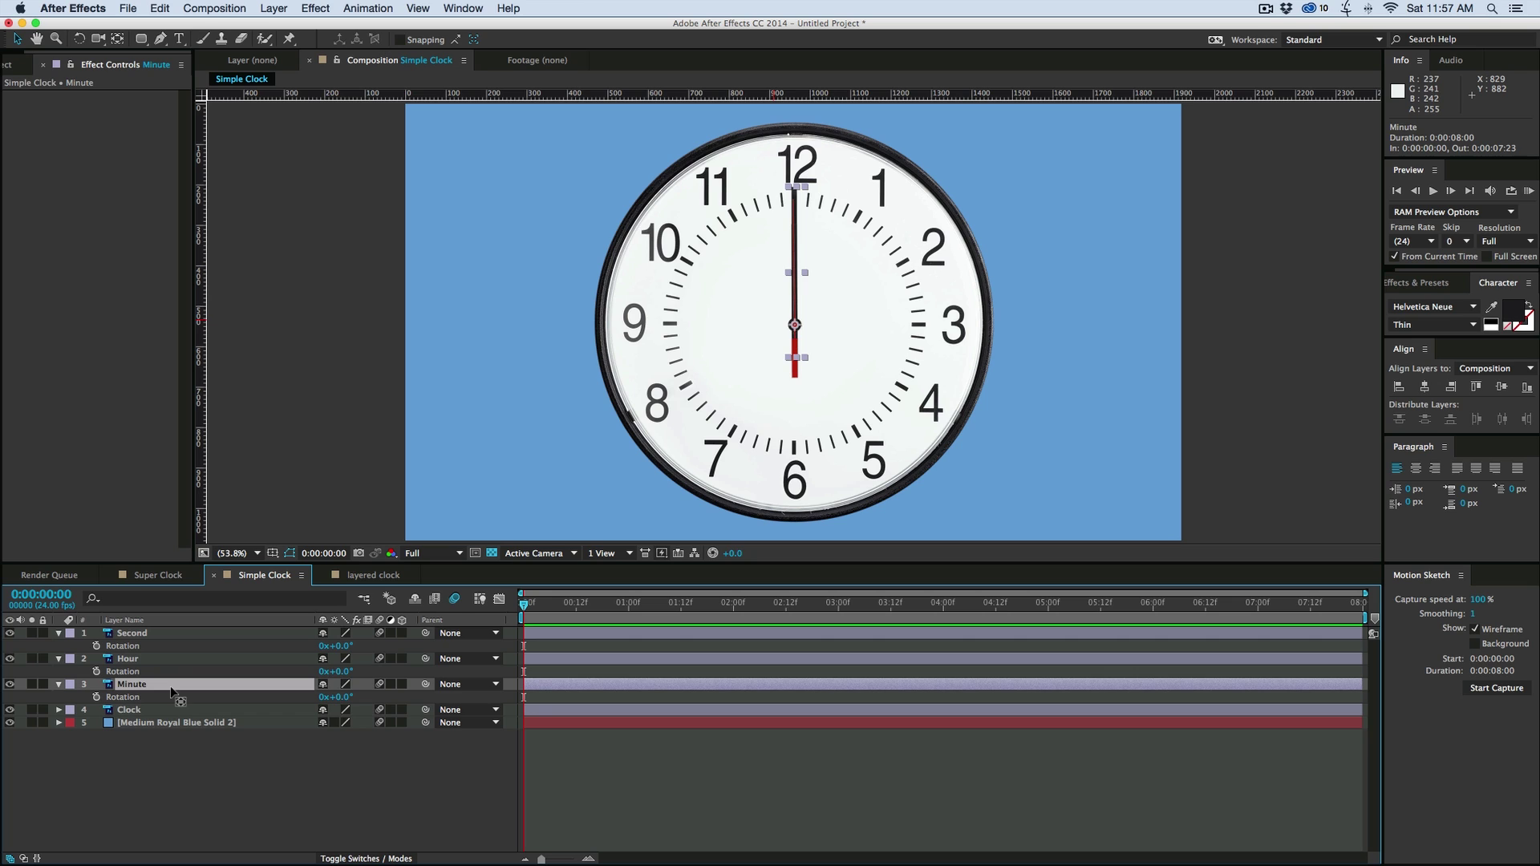
Step: Give the Hour layer's Rotation the expression value+thisComp.layer("Minute").transform.rotation*(1/12)
click(170, 659)
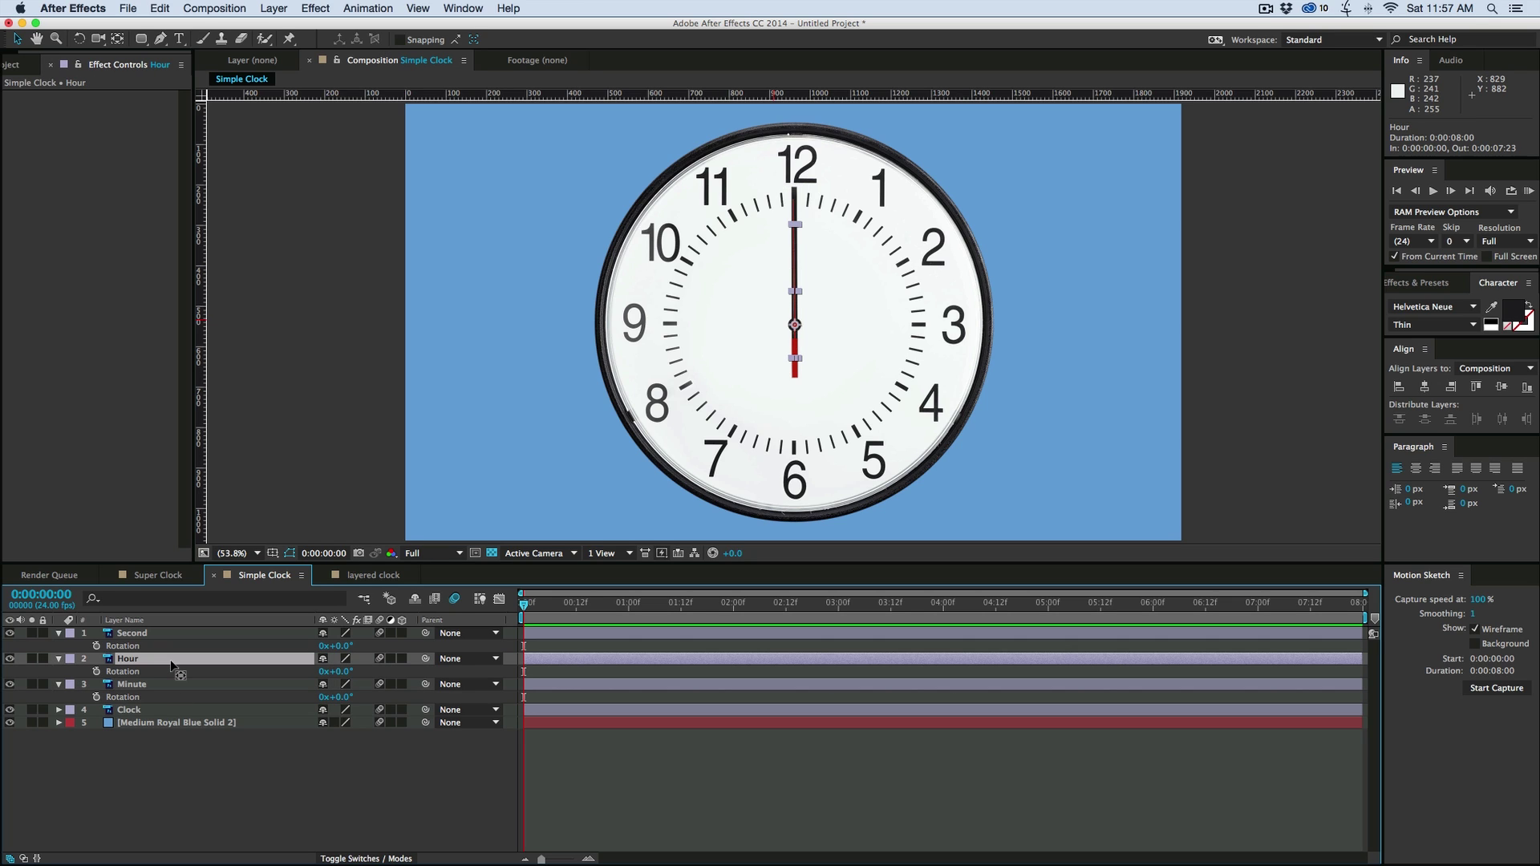
alt+click(96, 673)
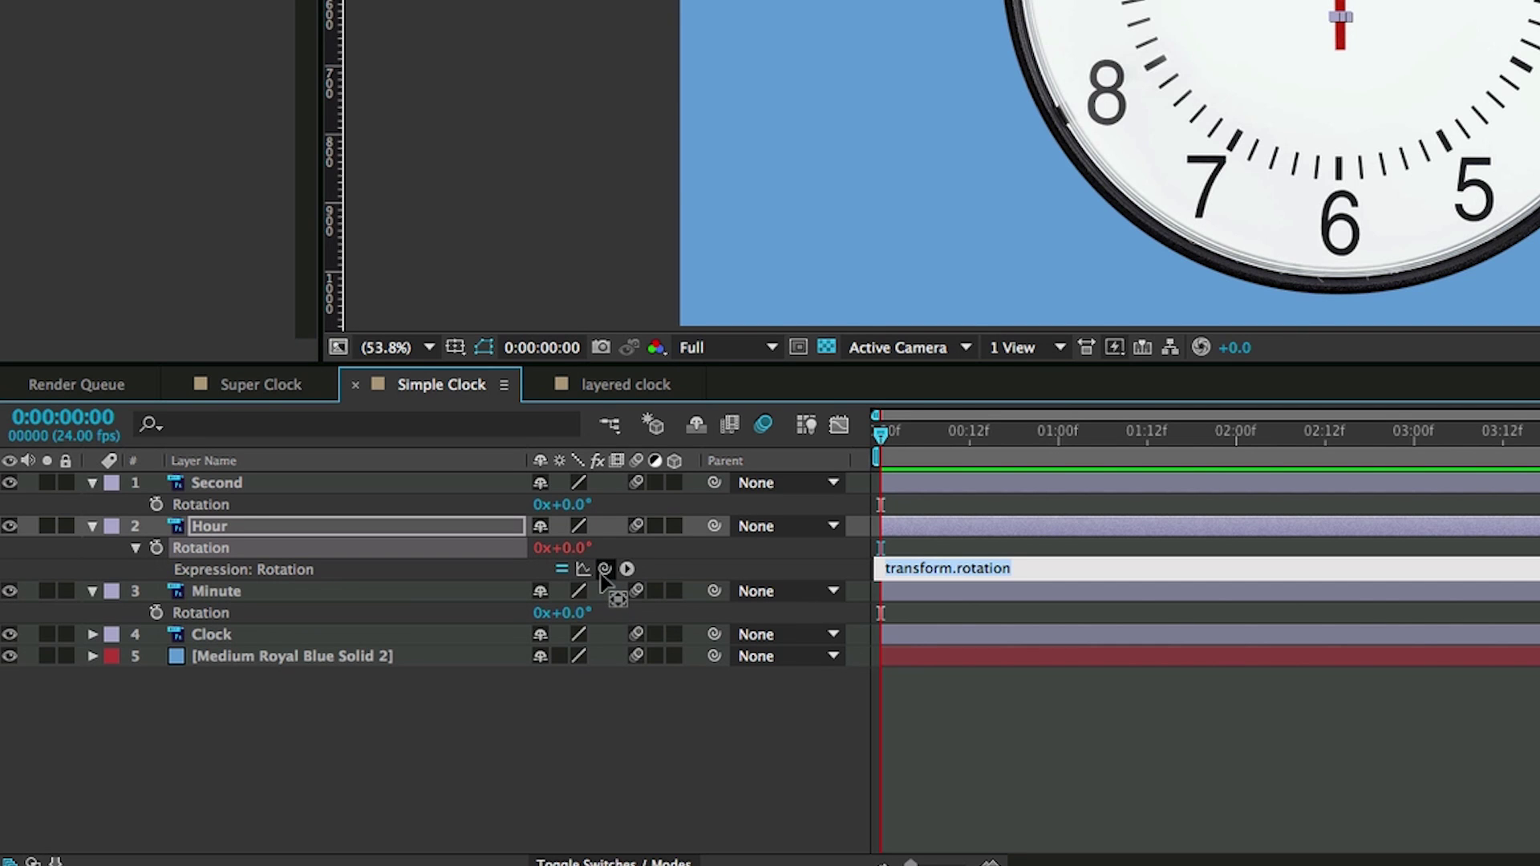
text(value+)
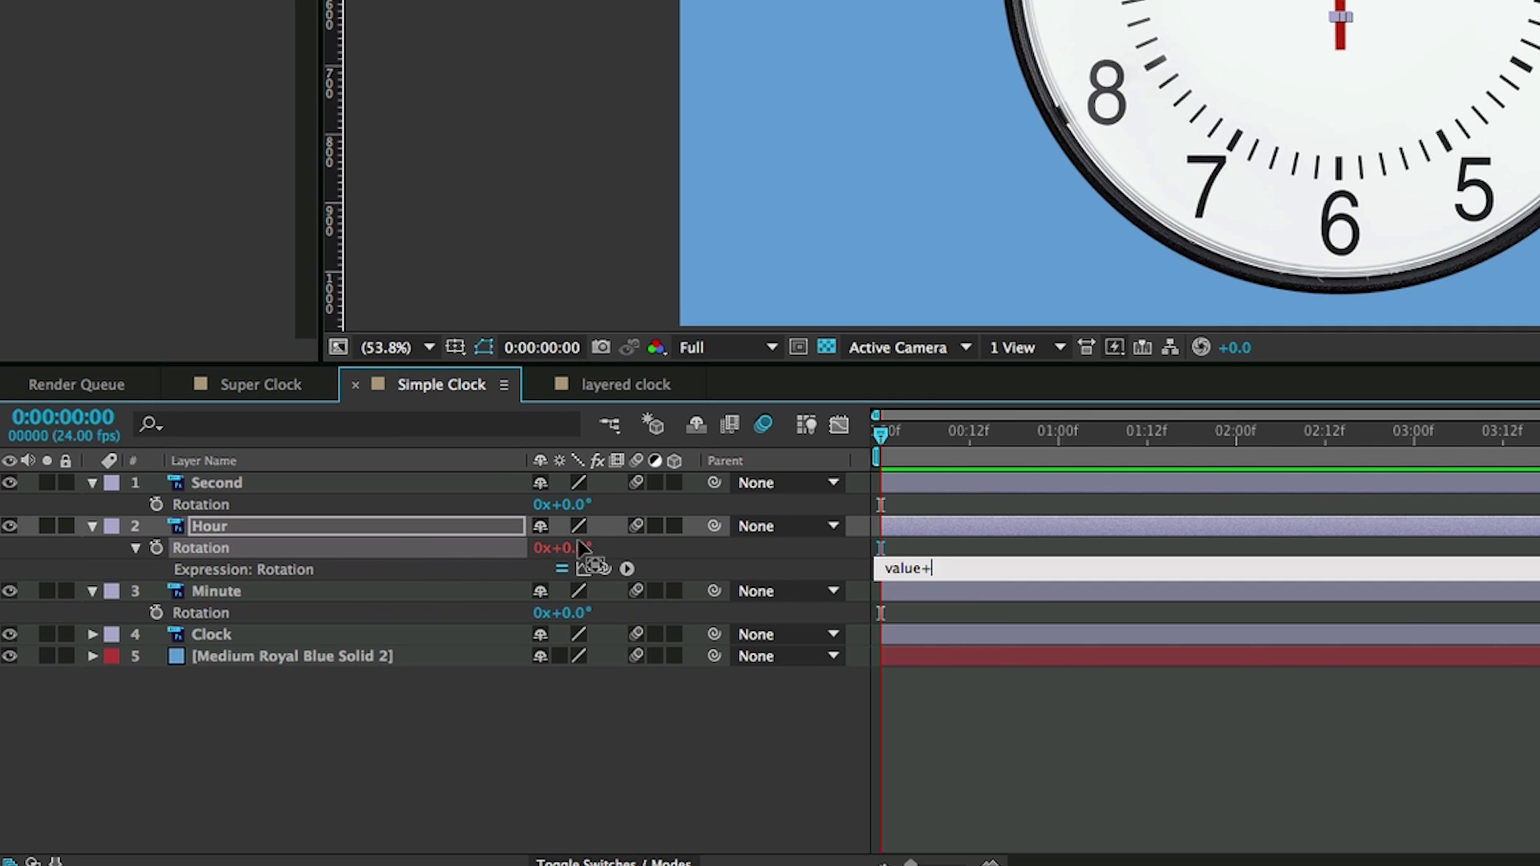
drag(605, 570, 236, 624)
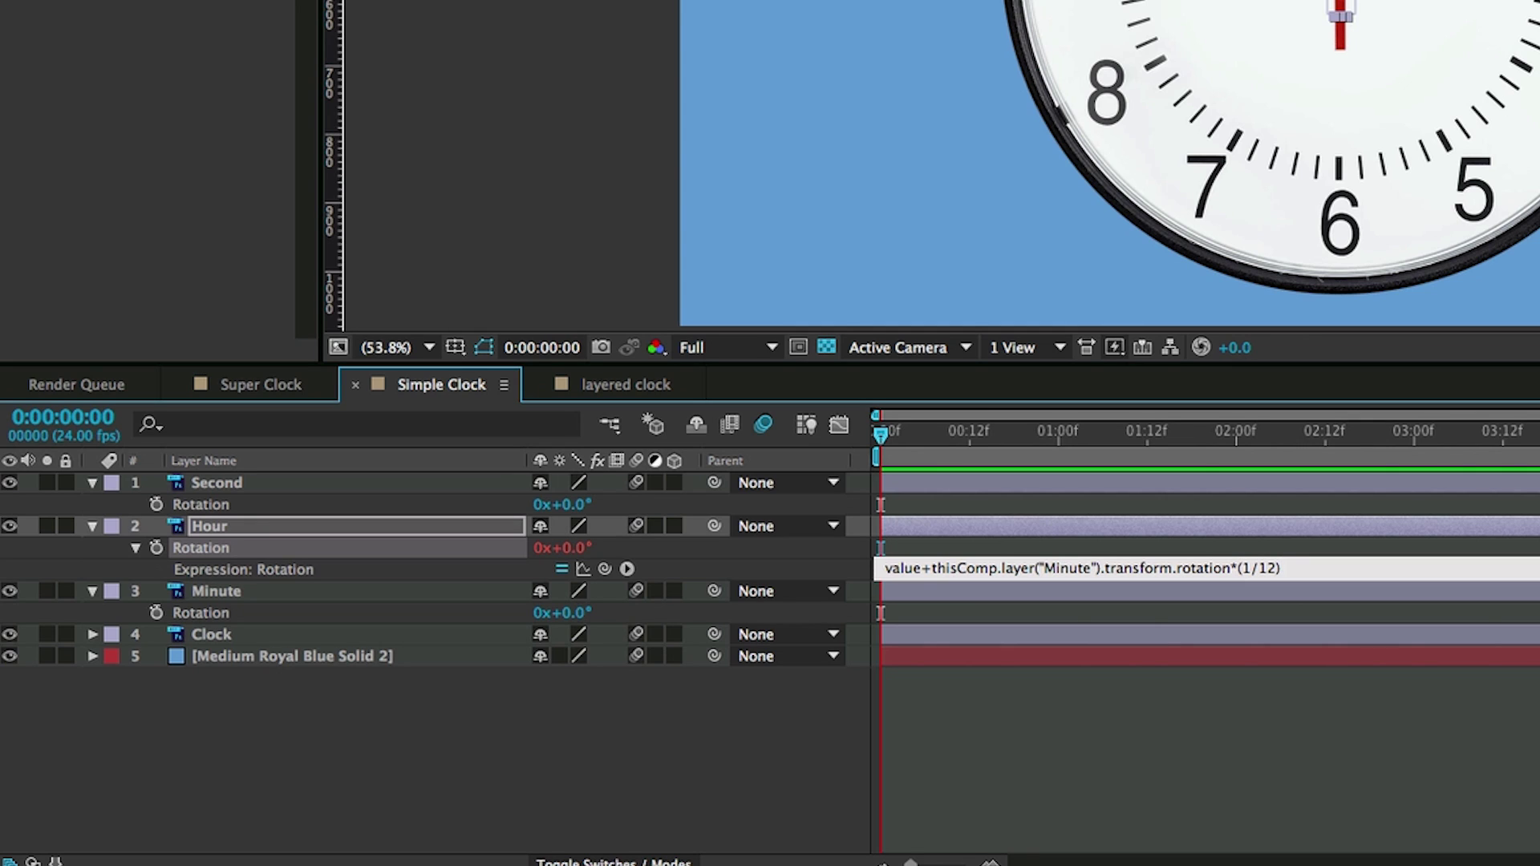
click(1392, 757)
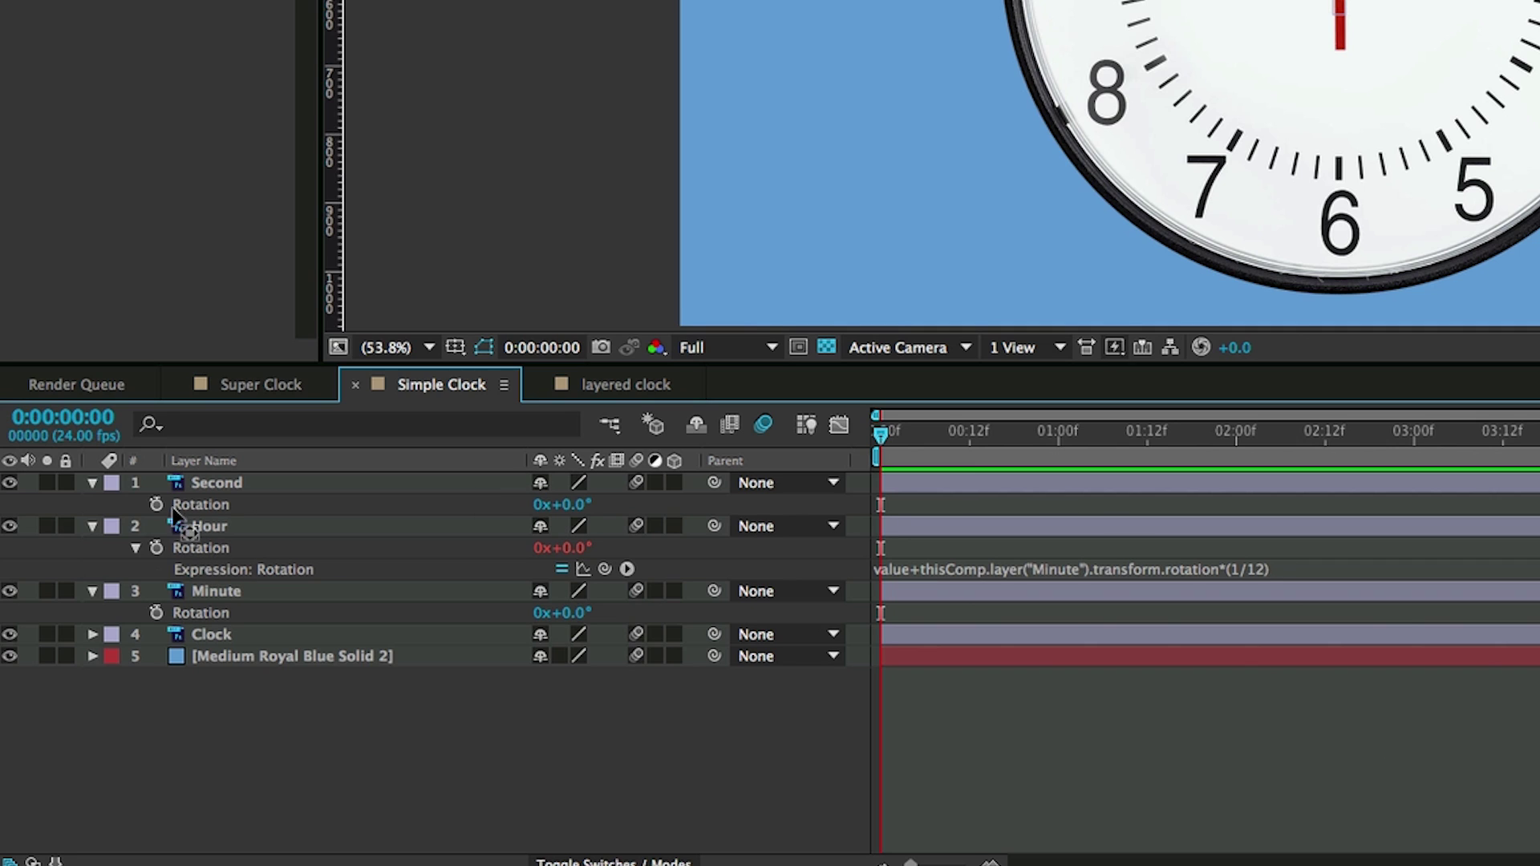
Step: Give the Second layer's Rotation the expression value+thisComp.layer("Minute").transform.rotation*60
alt+click(157, 503)
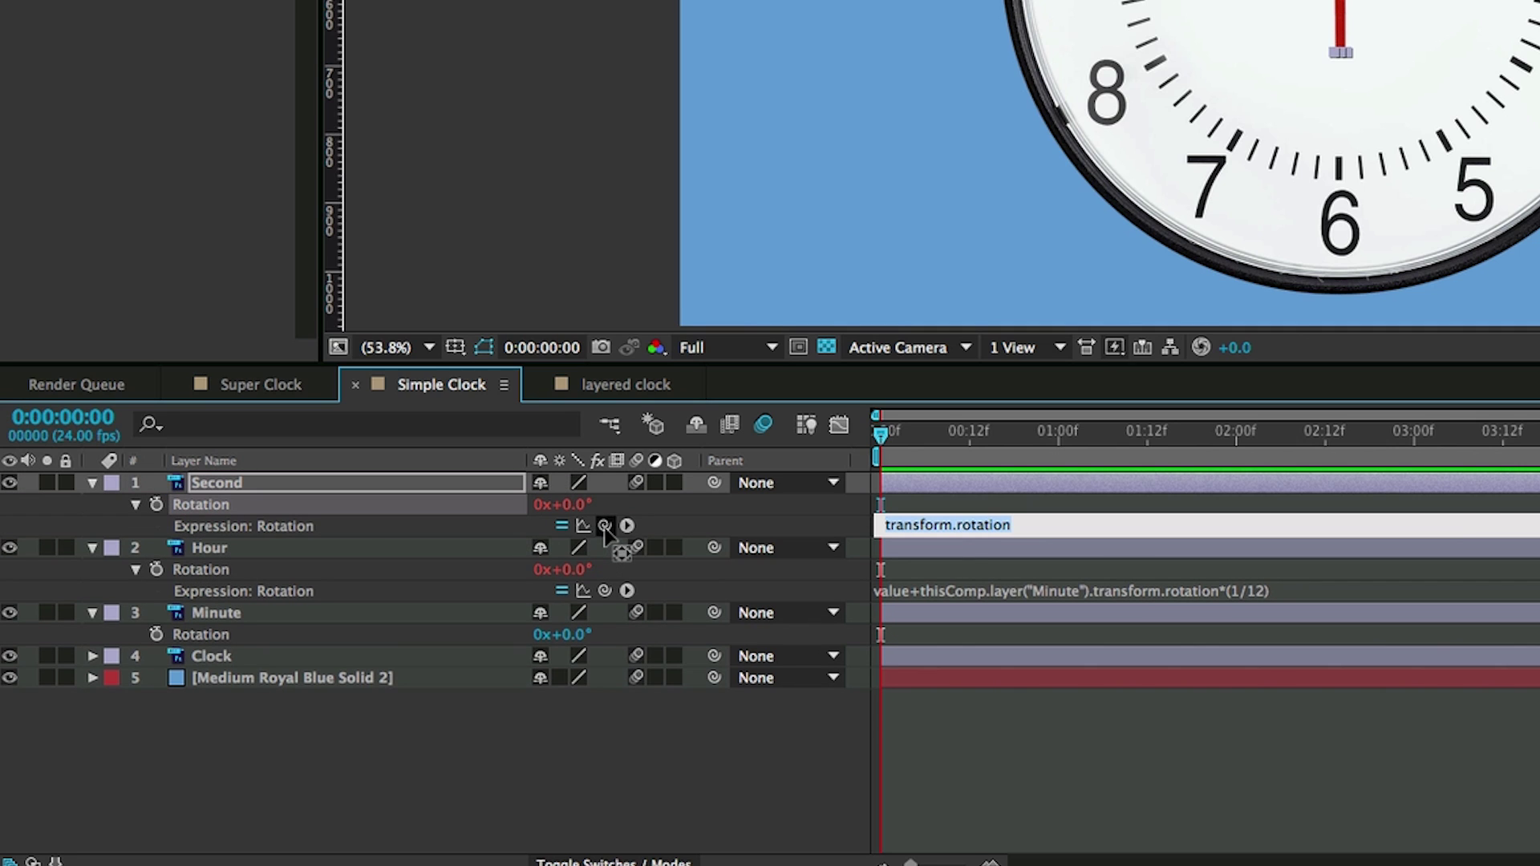
text(value+)
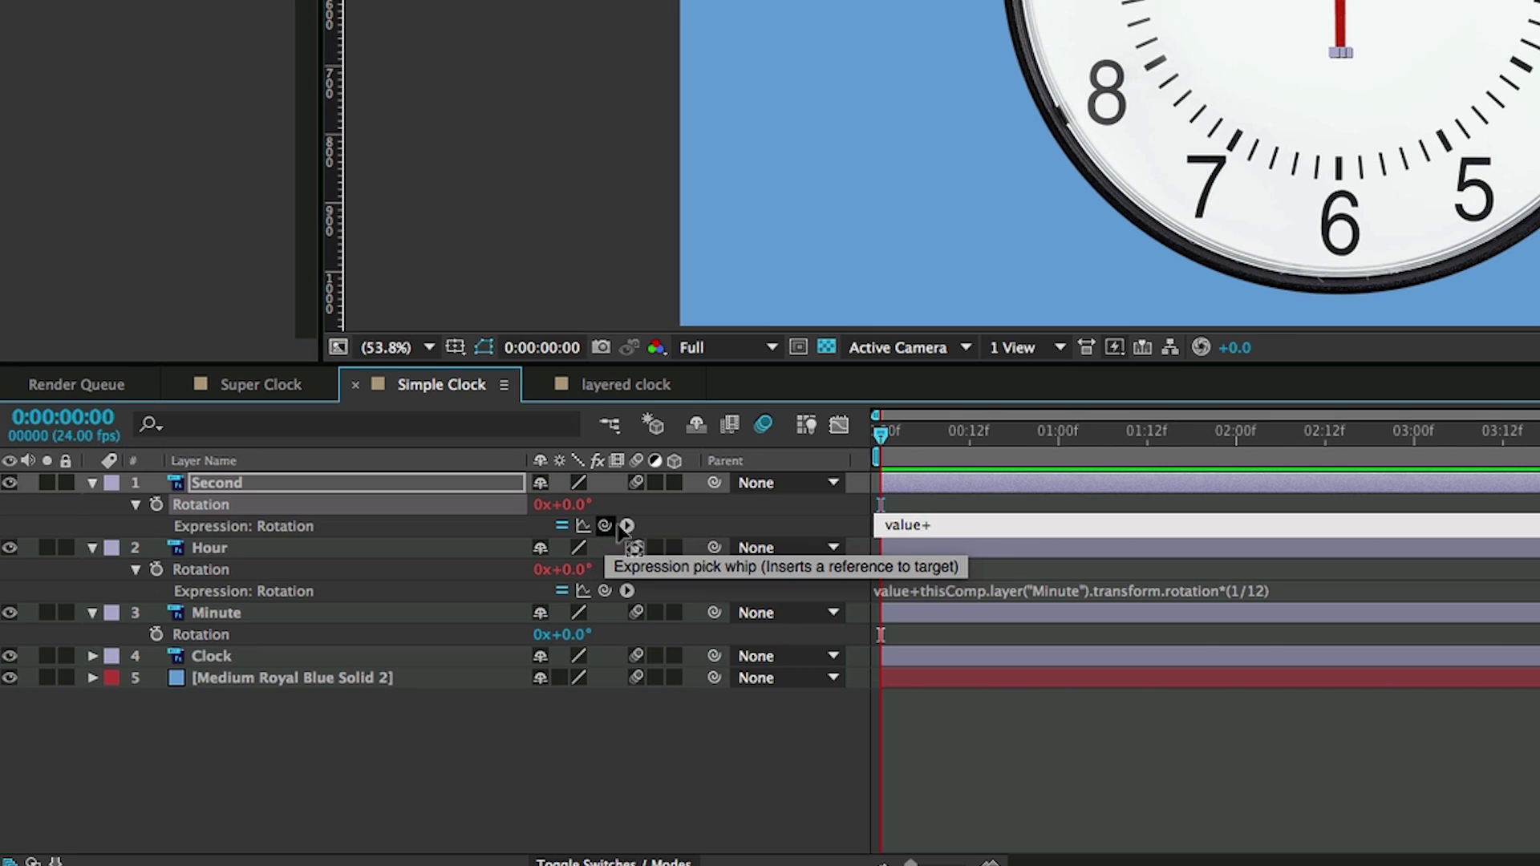
drag(605, 526, 251, 636)
click(1261, 530)
text(*)
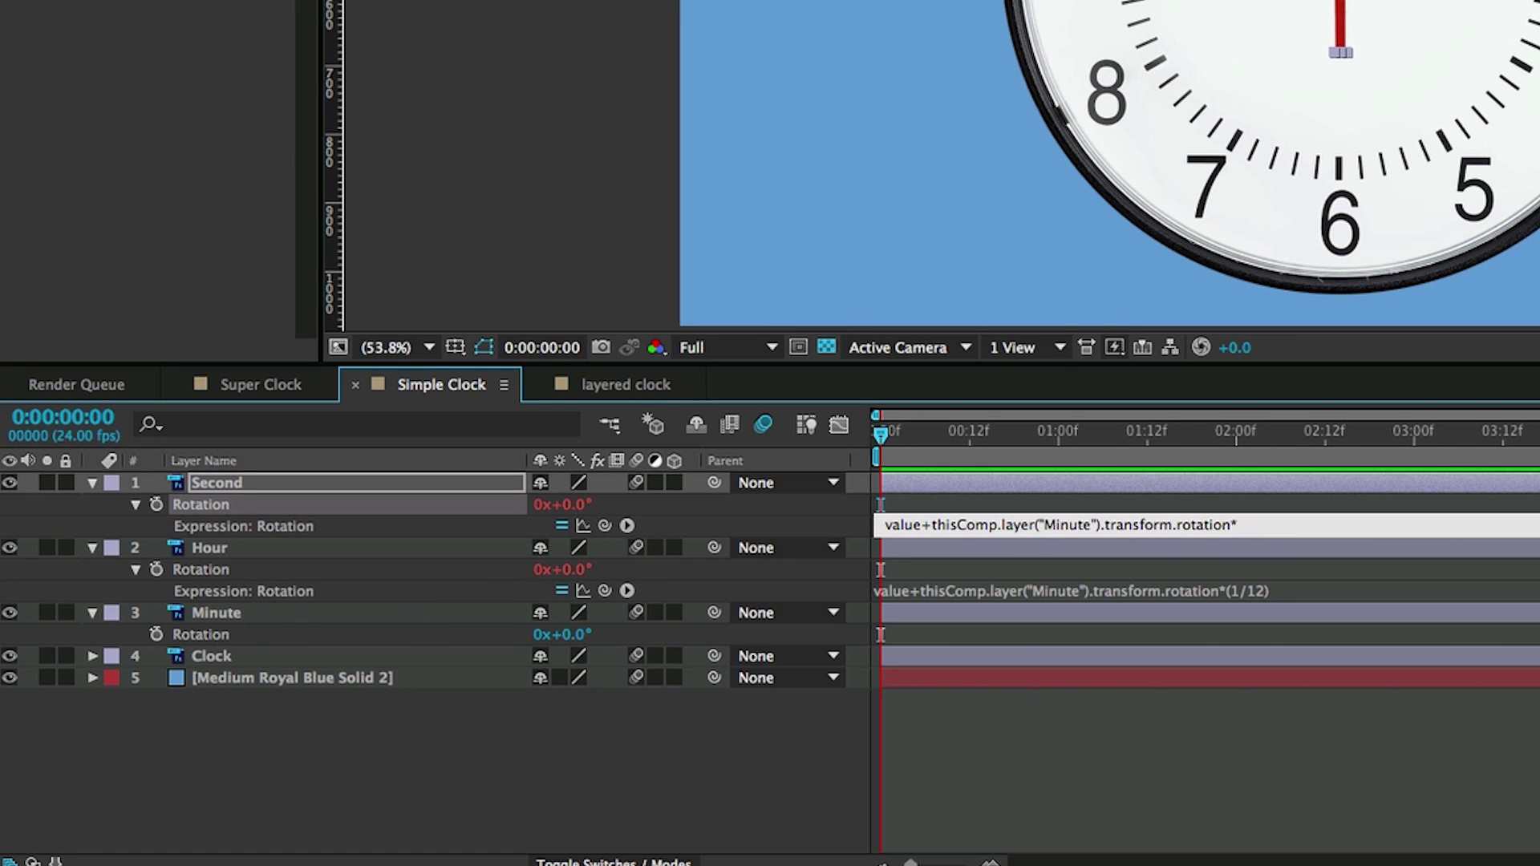
text(60)
click(1402, 772)
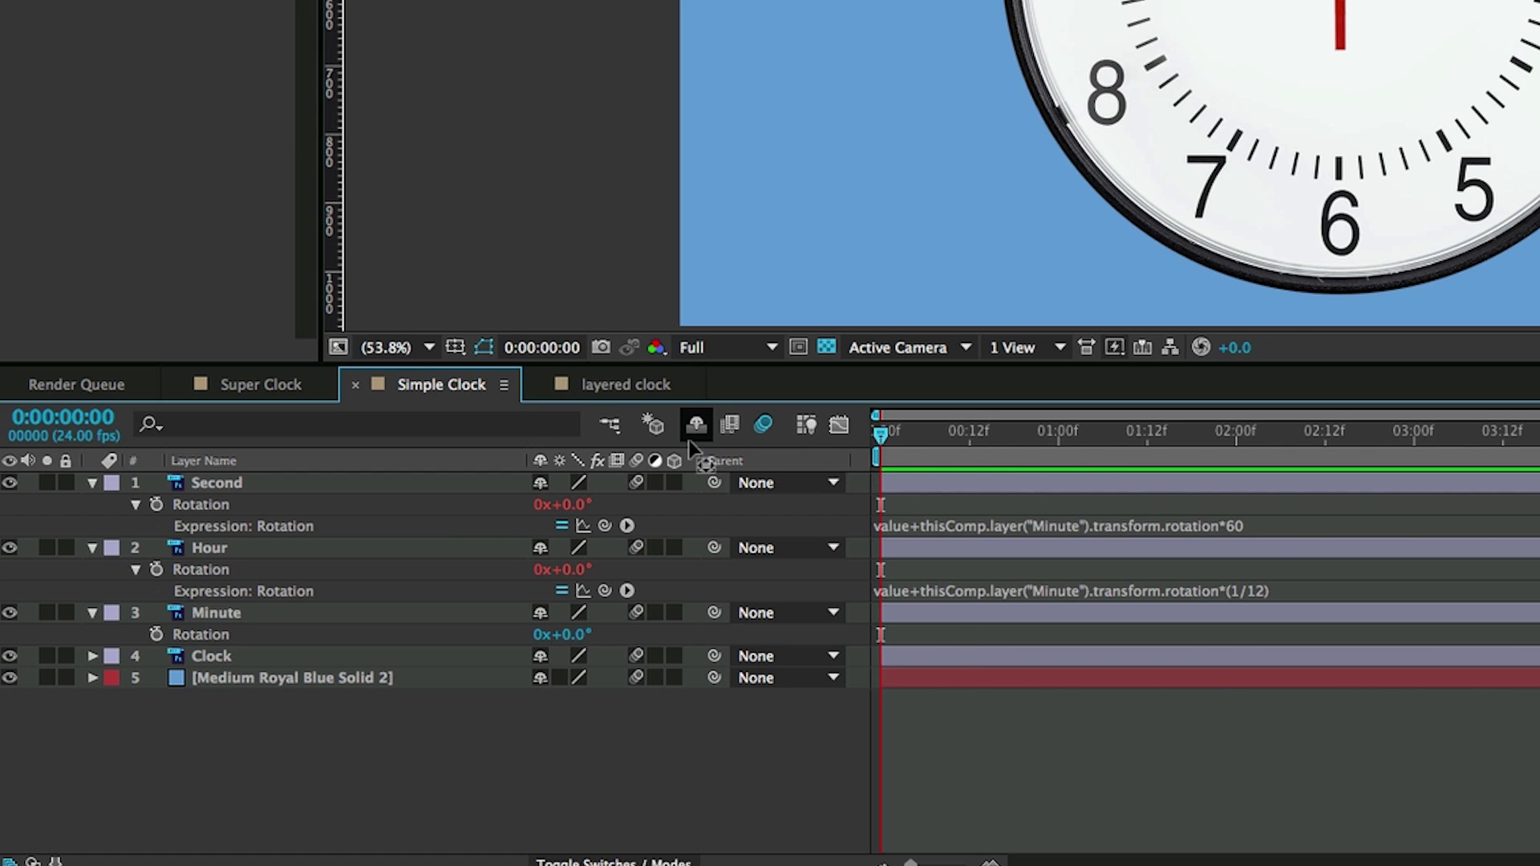
Step: Keyframe the Minute layer's rotation from 0° on the first frame to 12° on the last frame, and preview the animation
click(156, 635)
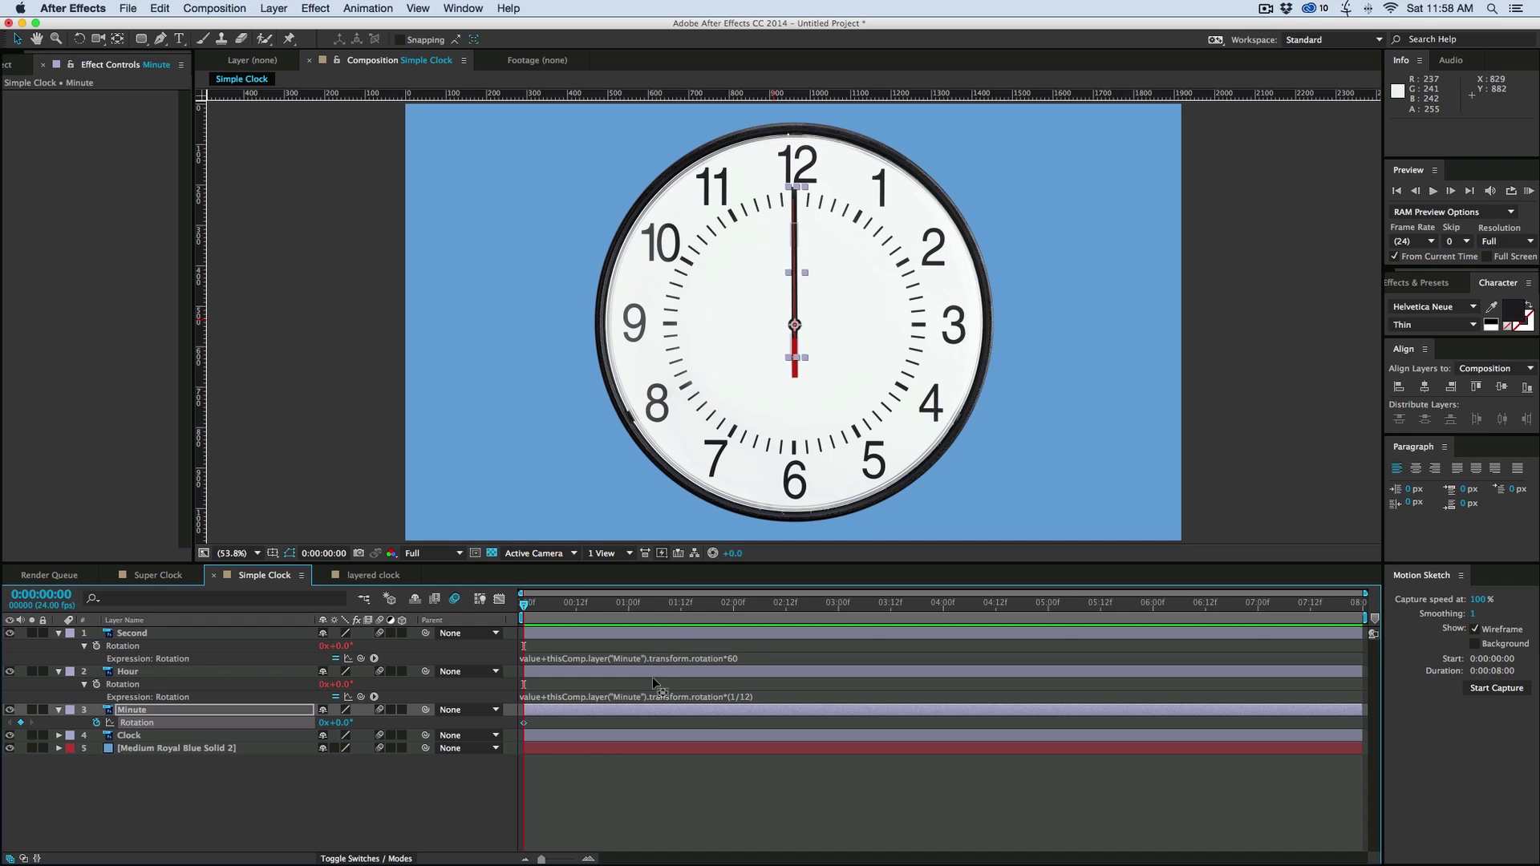
key(End)
click(343, 723)
key(Return)
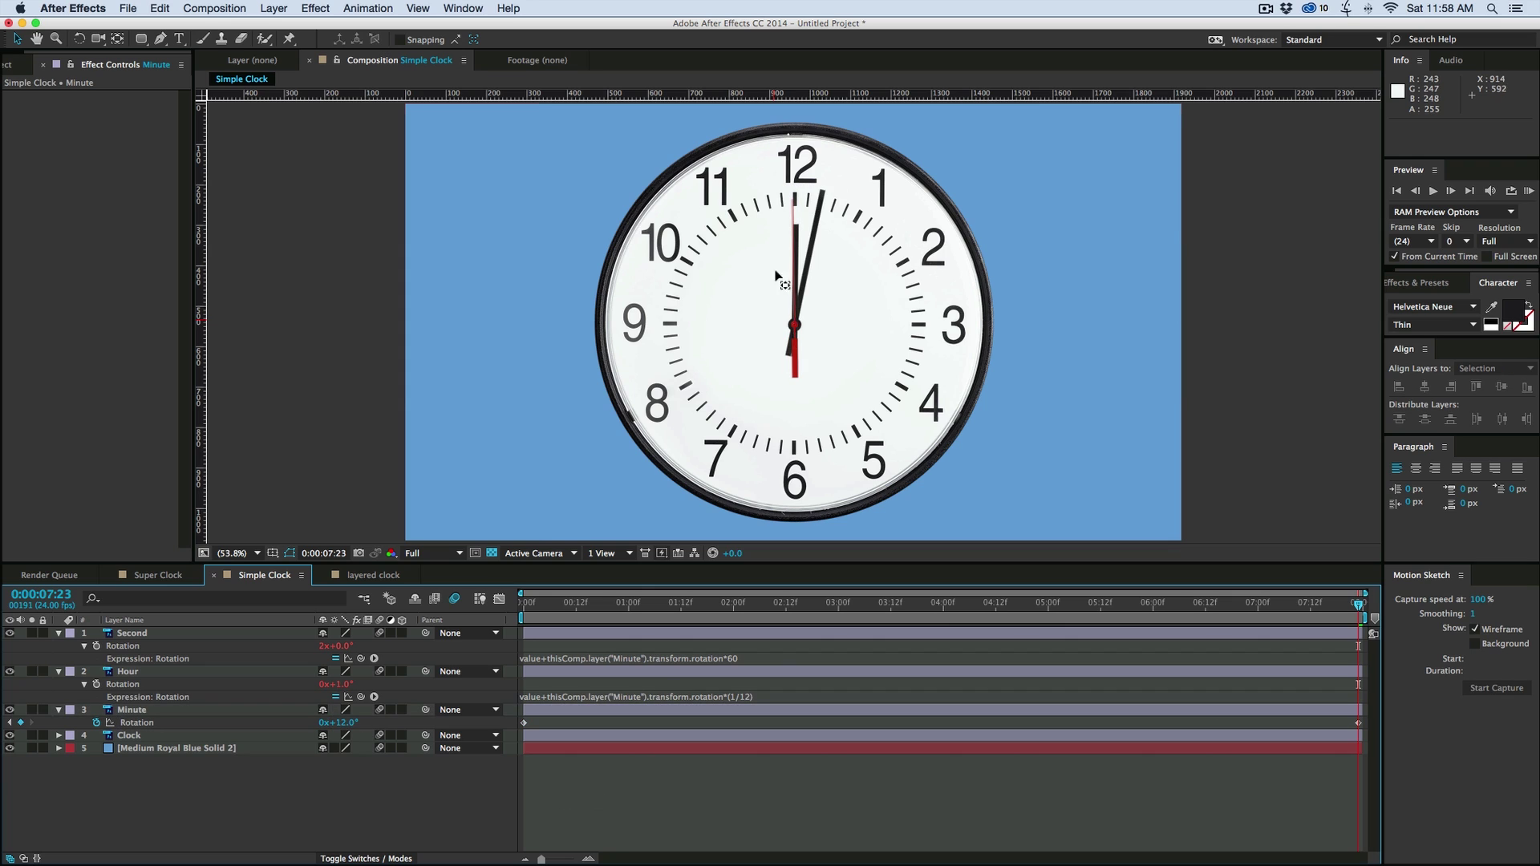
key(space)
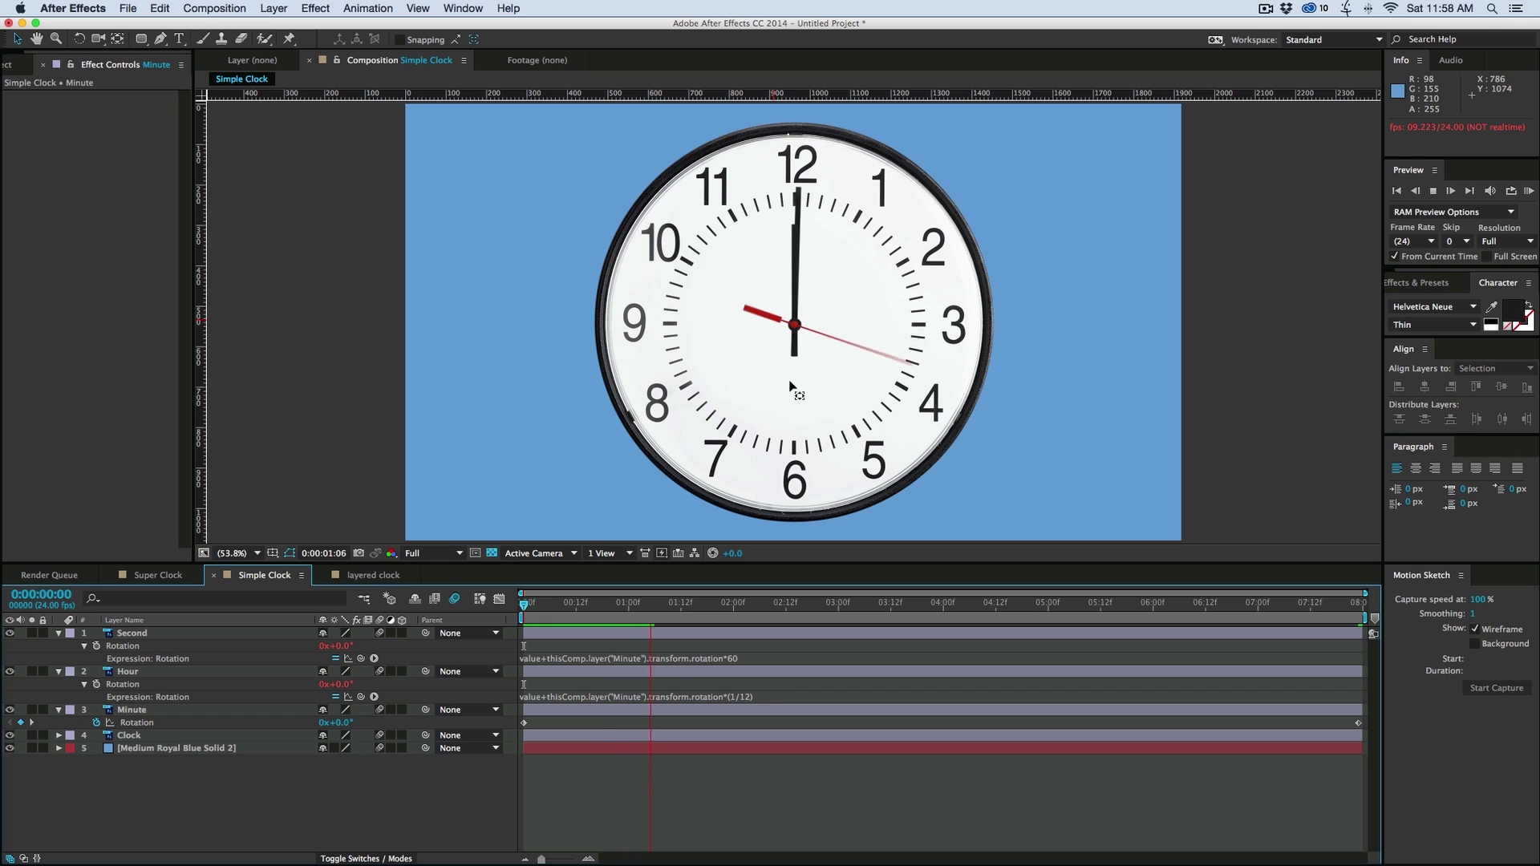
key(space)
Step: Enter a larger rotation for the Minute layer's keyframe on the last frame and return to the start
drag(683, 615, 1364, 612)
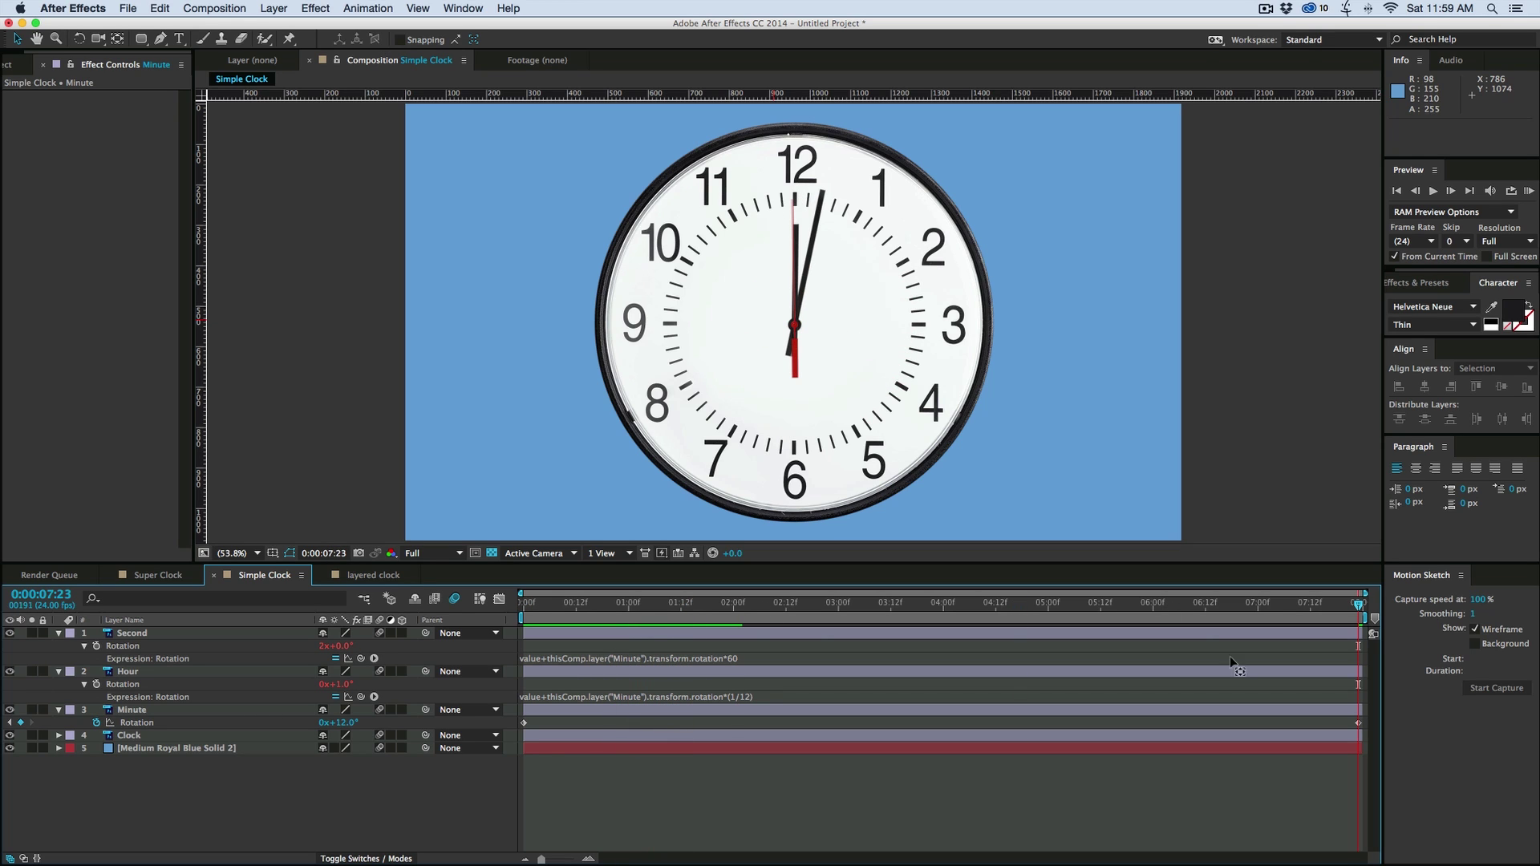
click(349, 726)
key(Return)
key(Home)
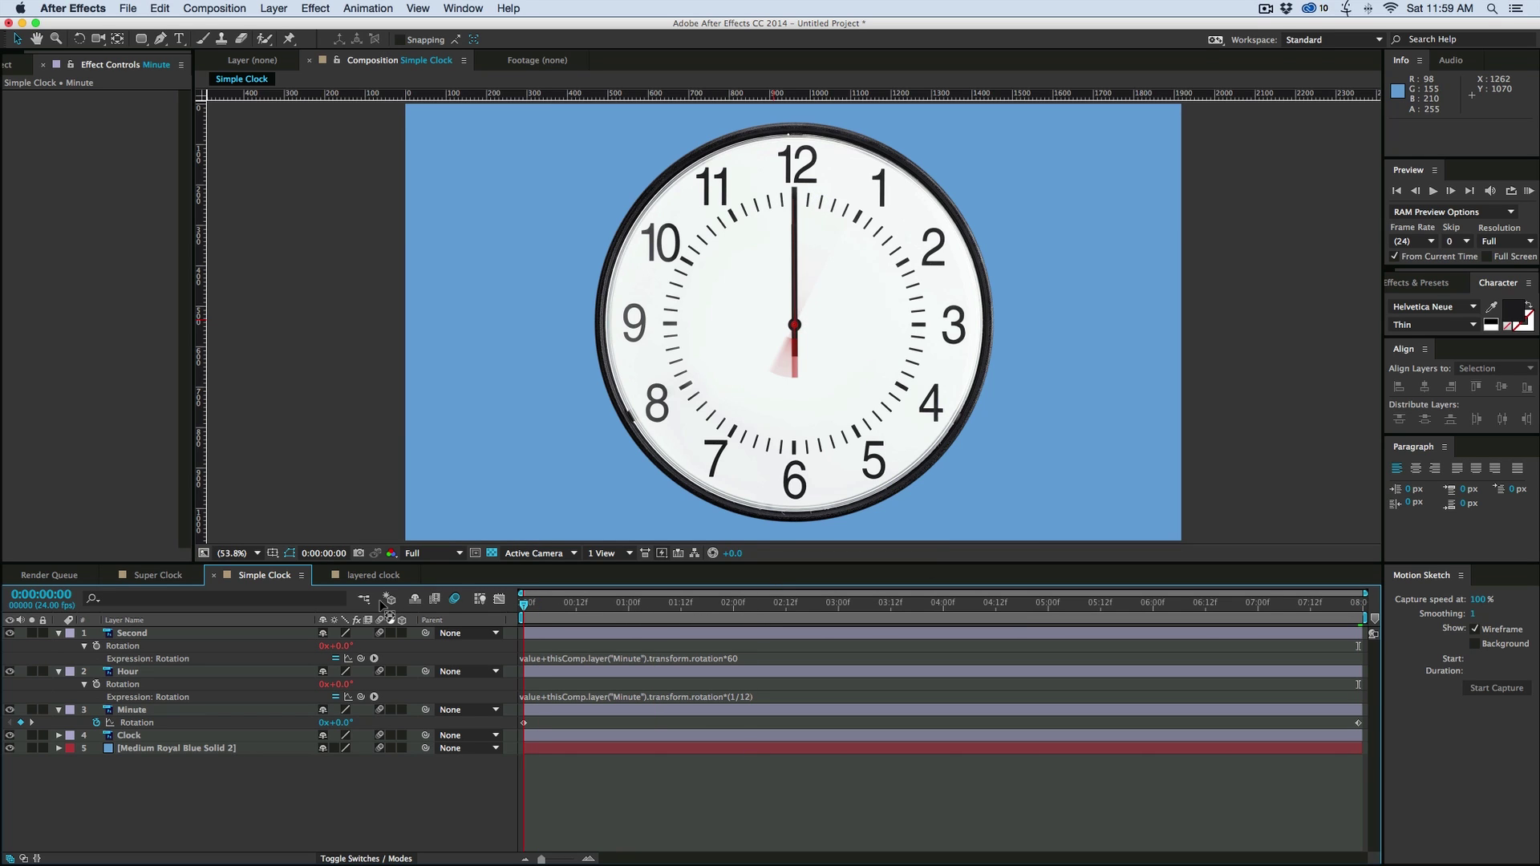
Step: Play the clock animation from the start and scrub through the rest of the timeline to check the hands
key(space)
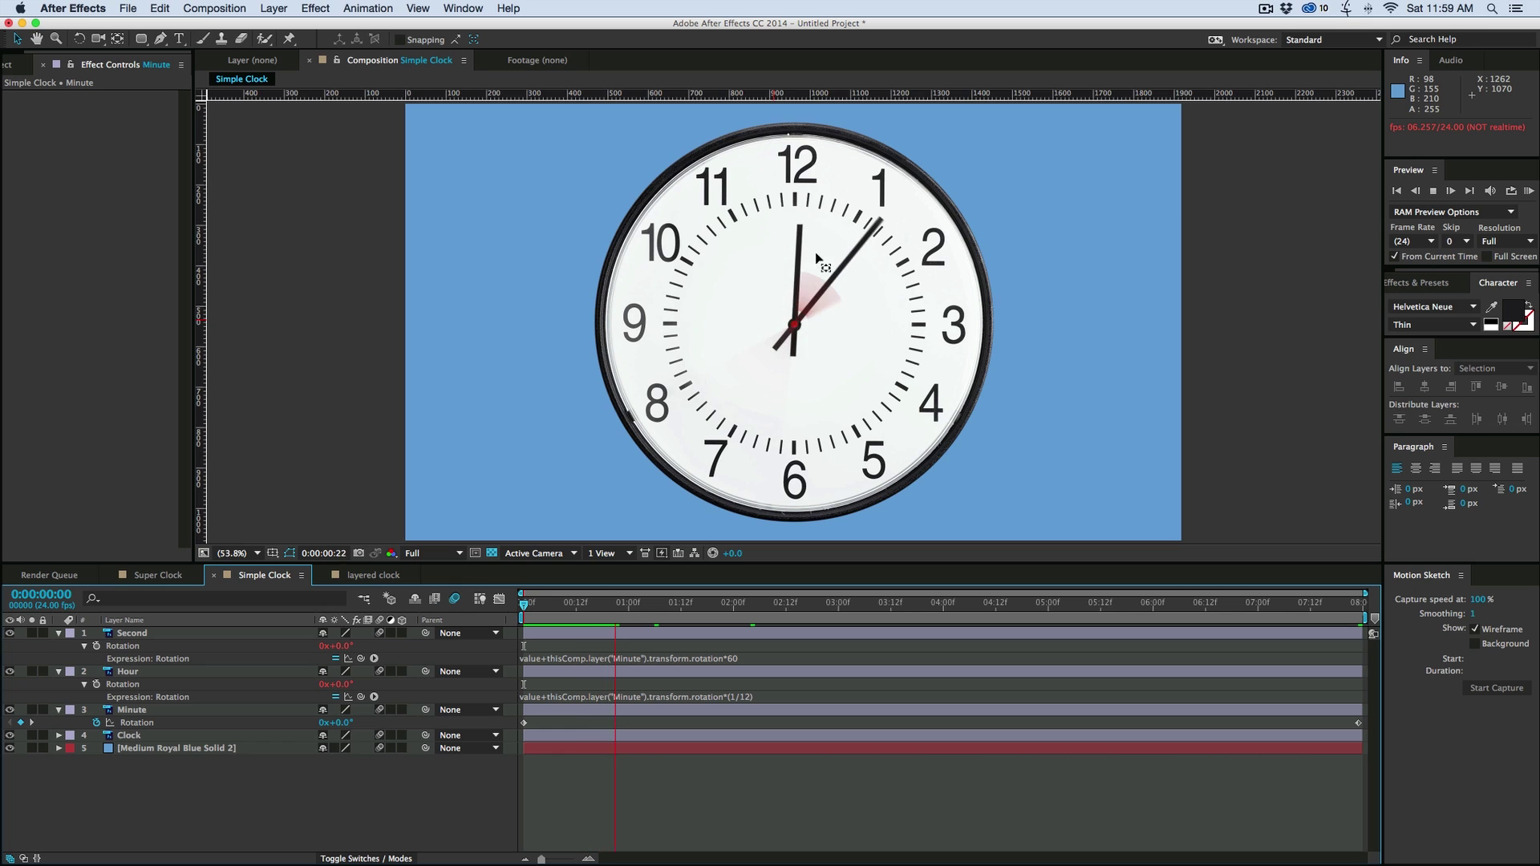
key(space)
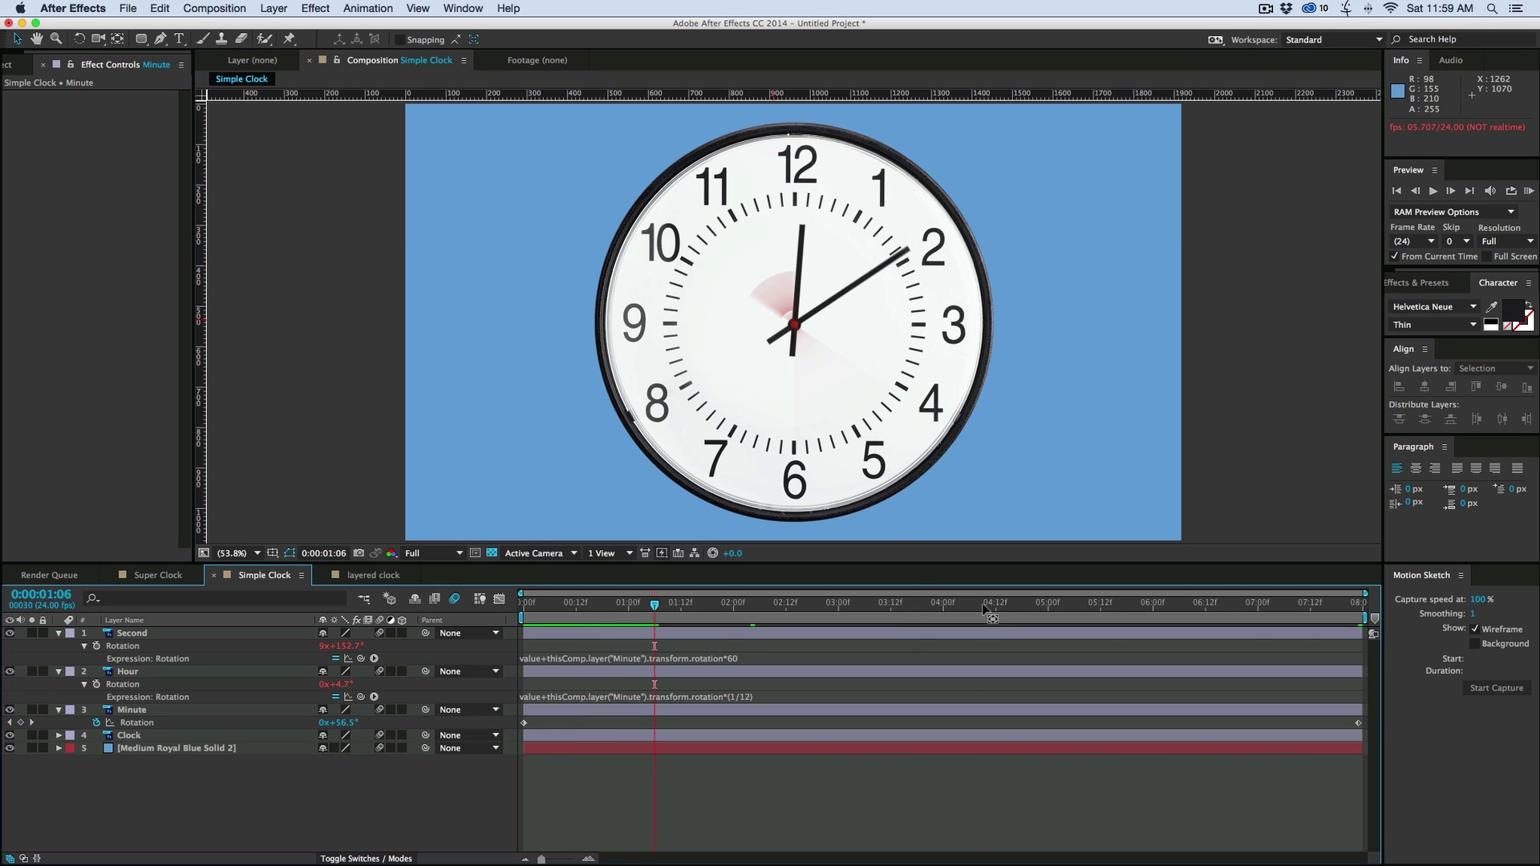
drag(984, 609, 1374, 633)
key(Home)
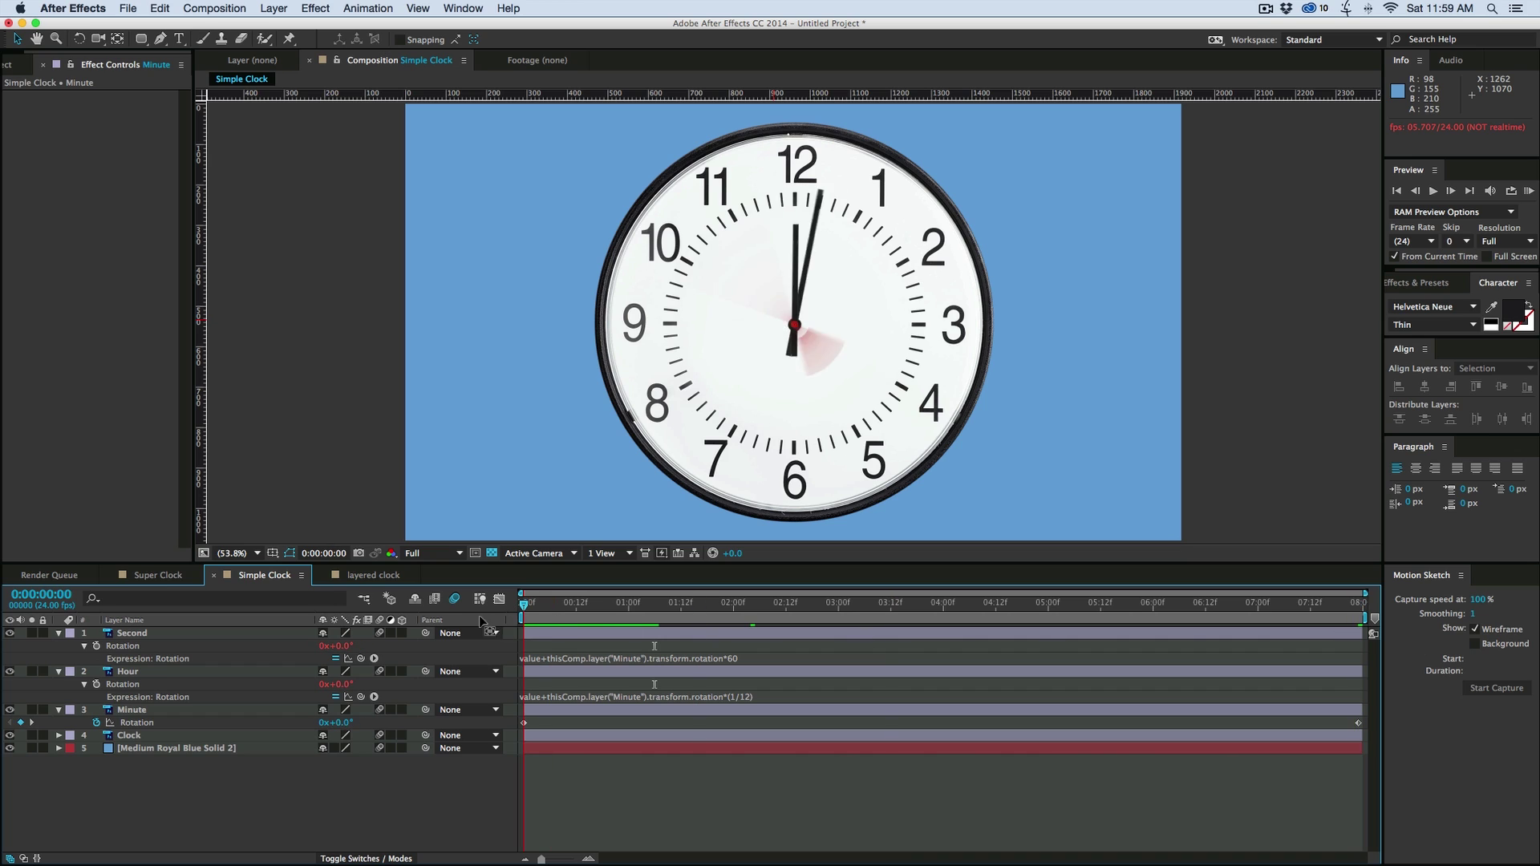